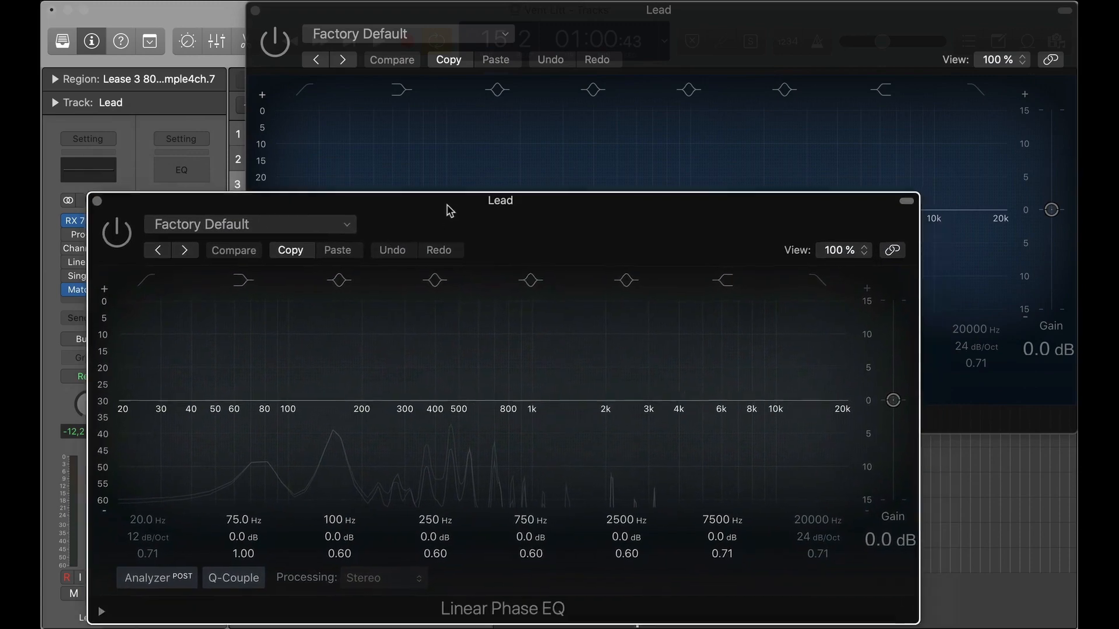
Step: Switch on the Linear Phase EQ and the Channel EQ on the Lead track, and place the Linear Phase EQ window in front
click(111, 240)
click(286, 50)
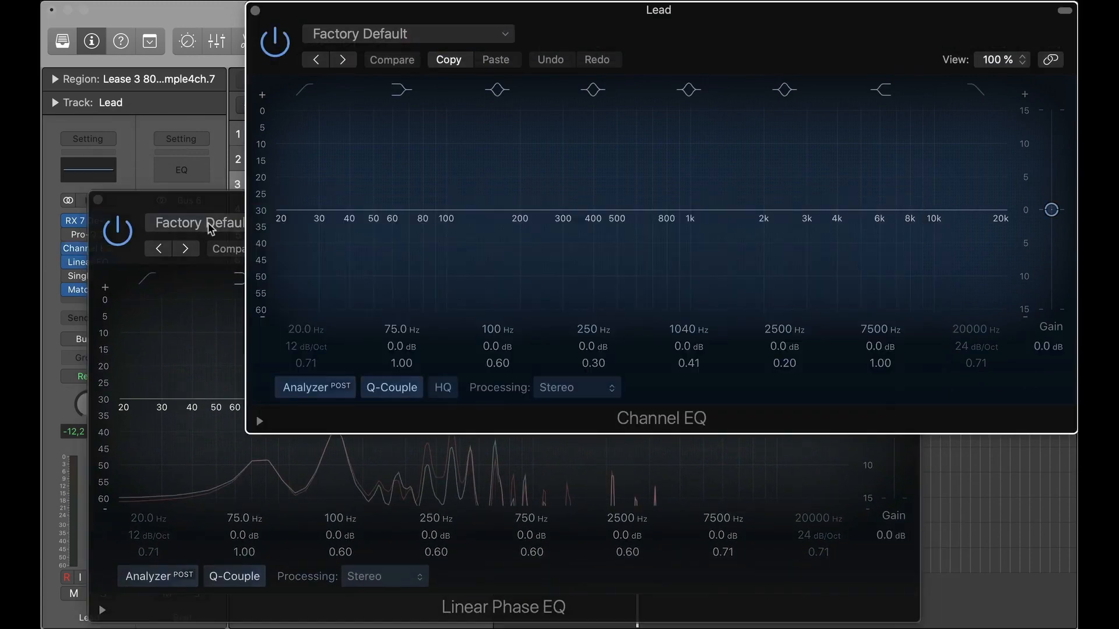
drag(208, 209, 171, 33)
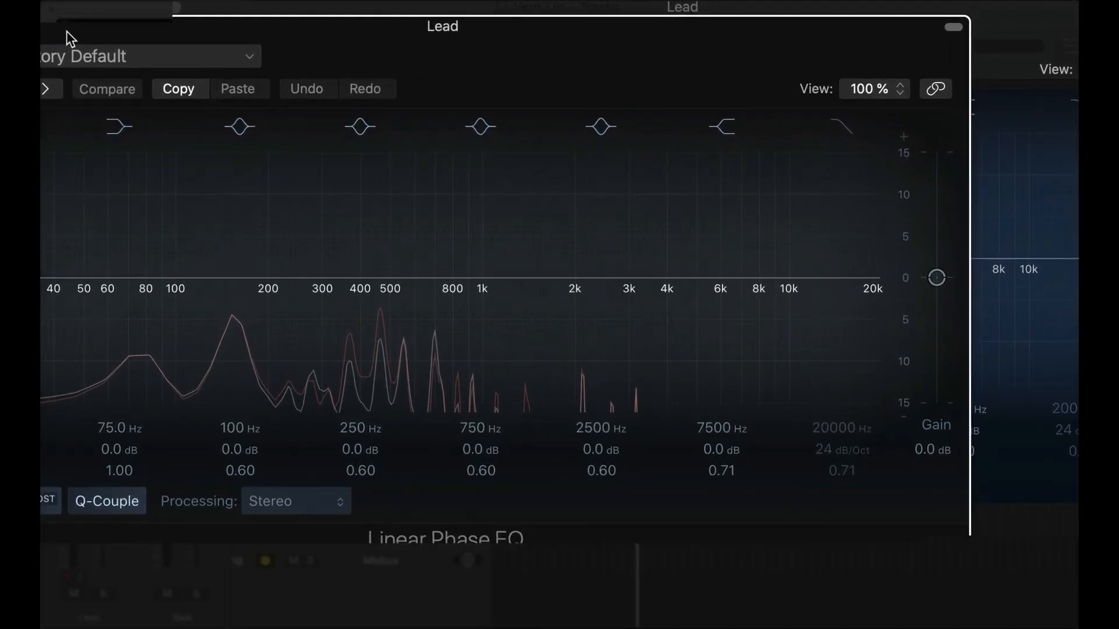
drag(66, 30, 115, 217)
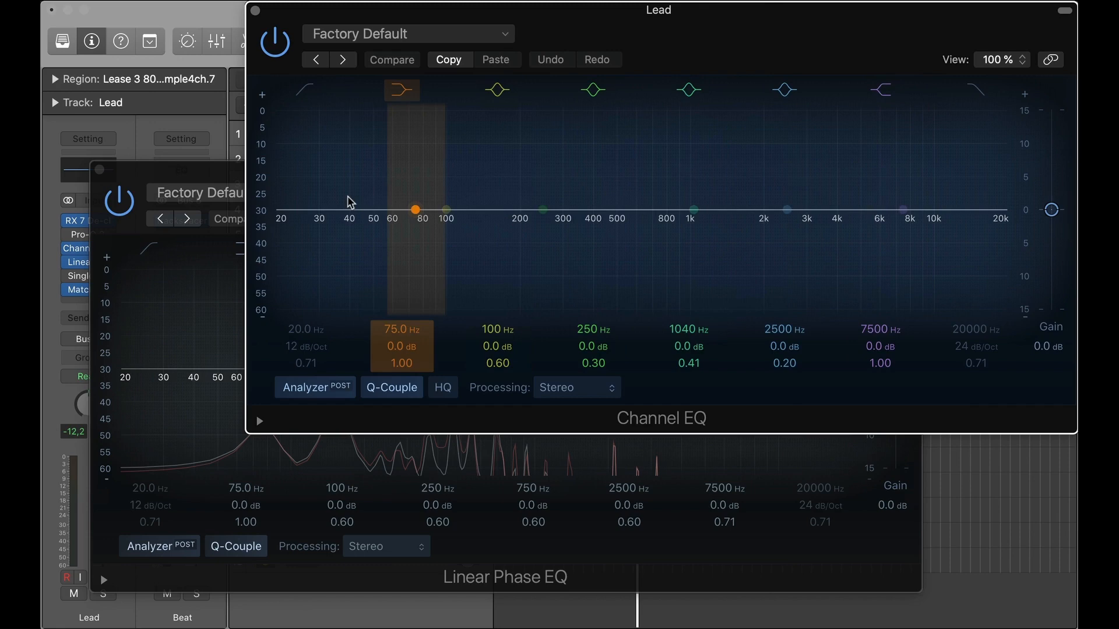
click(185, 176)
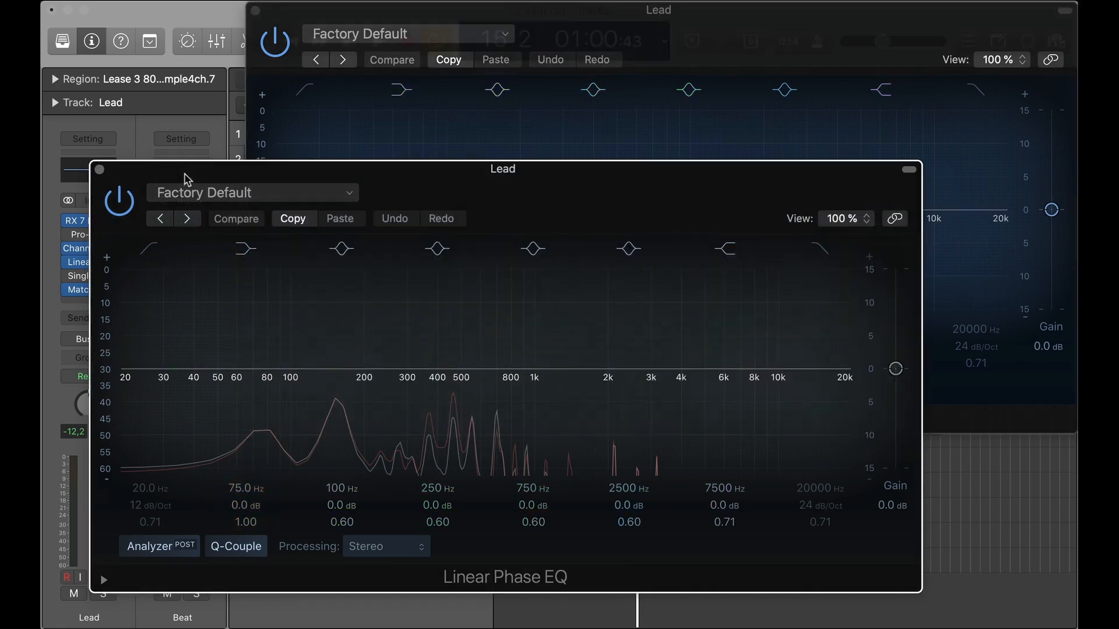
drag(184, 173, 174, 28)
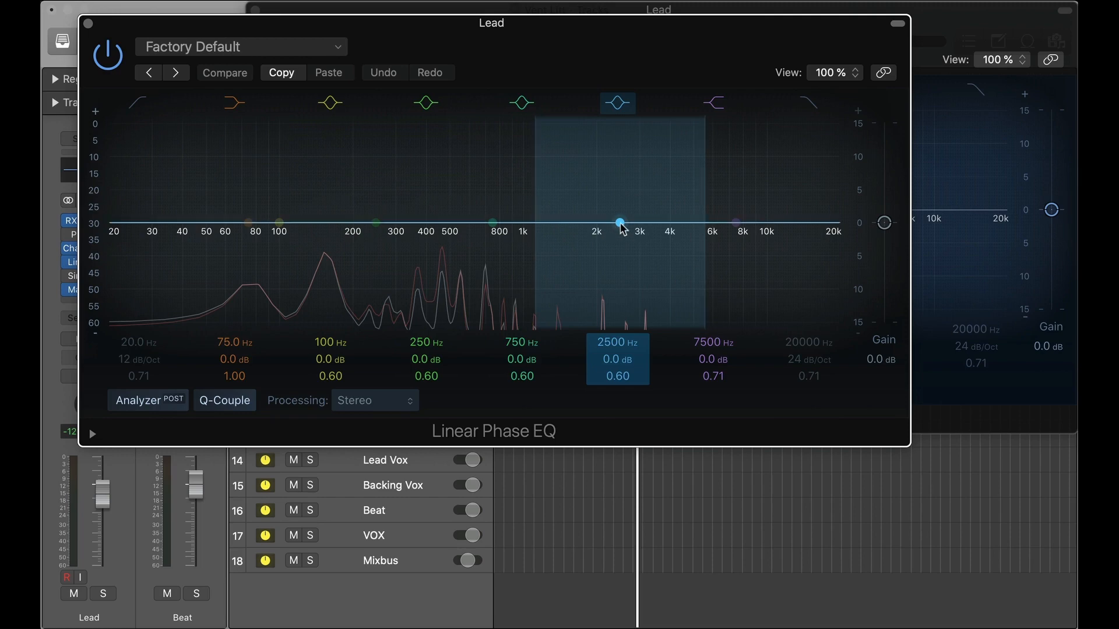
Step: In the Linear Phase EQ, boost the 2500 Hz band by +9.0 dB at 2380 Hz and narrow its Q to 2.20
drag(613, 226, 617, 154)
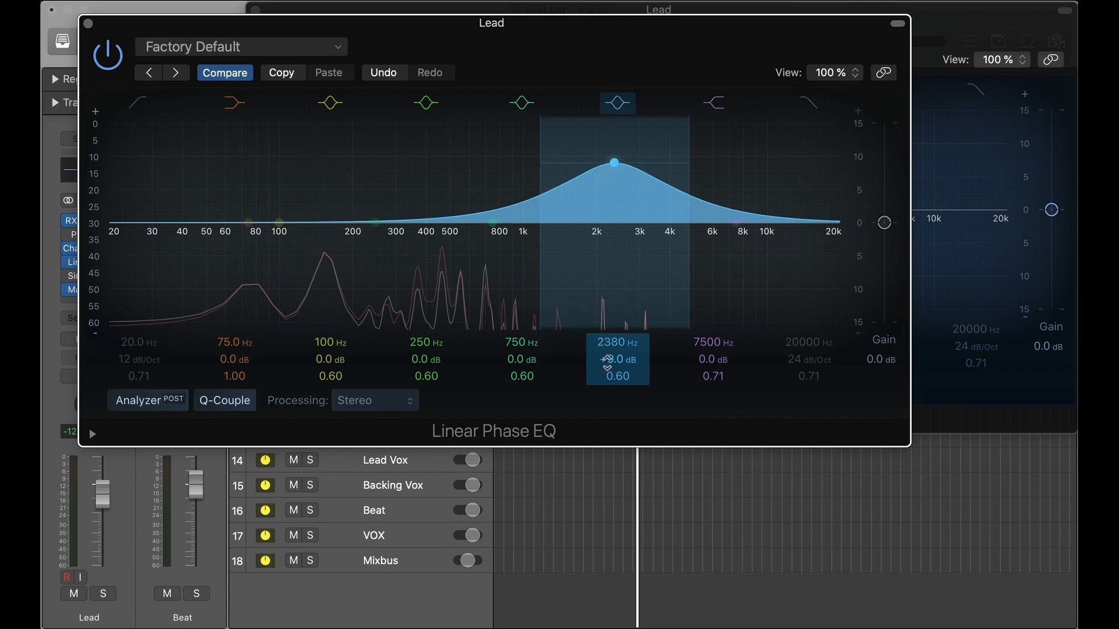
scroll(604, 221, down, 5)
scroll(603, 221, up, 12)
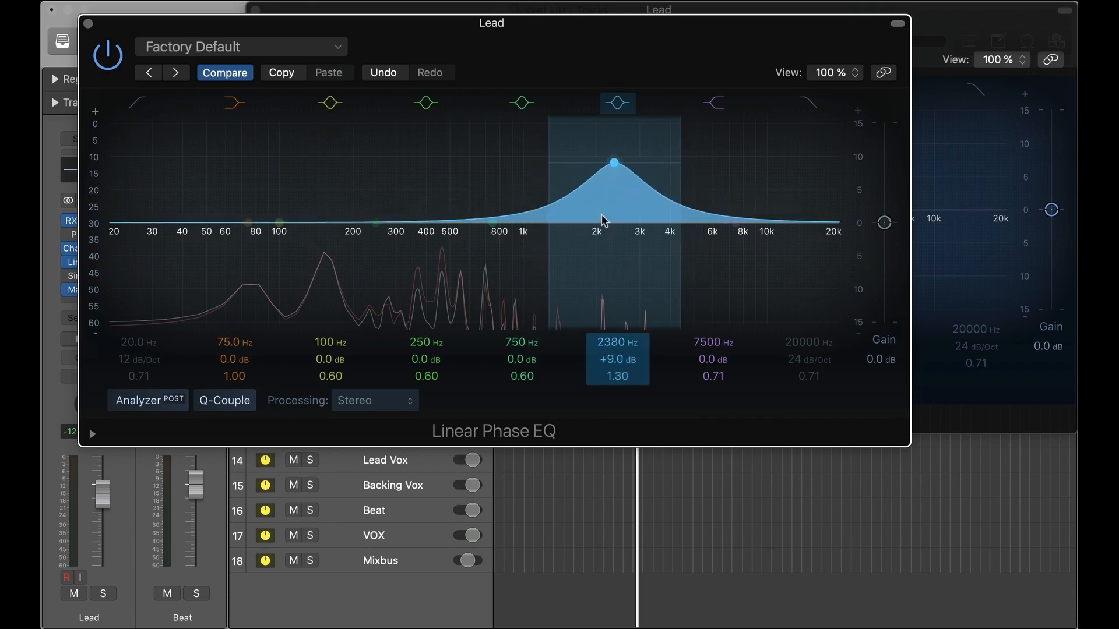
scroll(603, 222, down, 3)
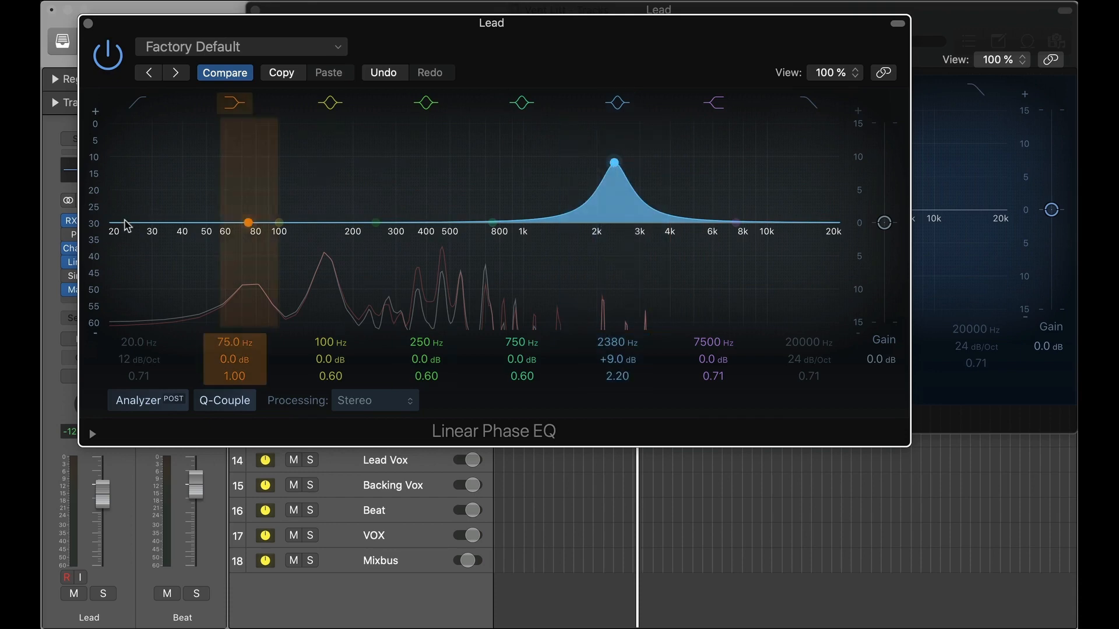
Step: Enable the Linear Phase EQ's low cut filter with a 48 dB/Oct slope and raise its cutoff to about 35 Hz
click(133, 100)
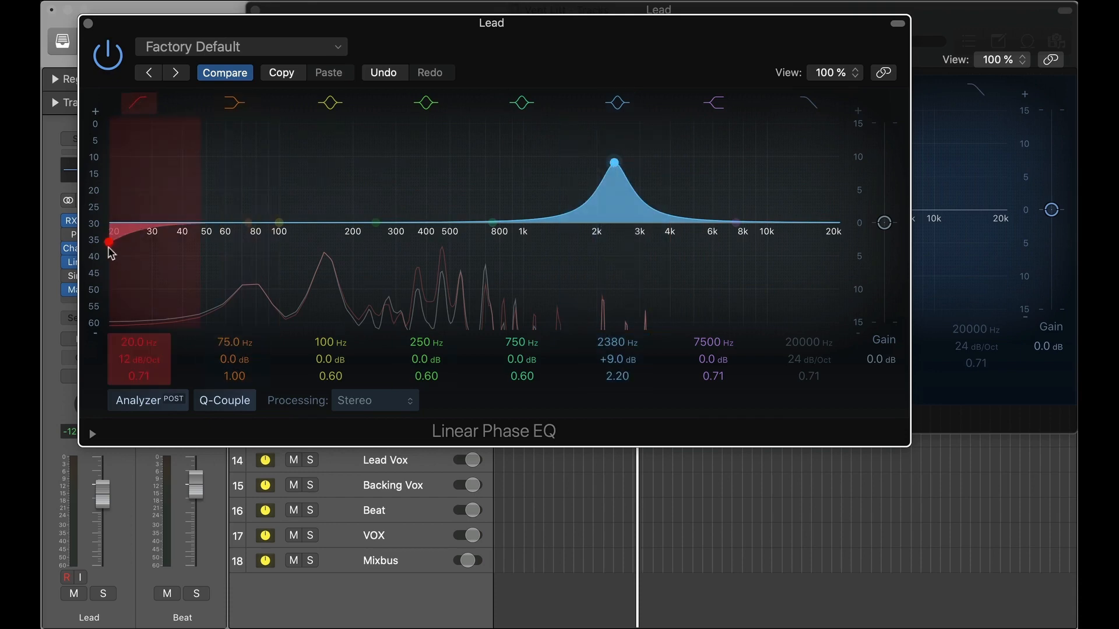
drag(114, 243, 169, 243)
drag(138, 360, 138, 332)
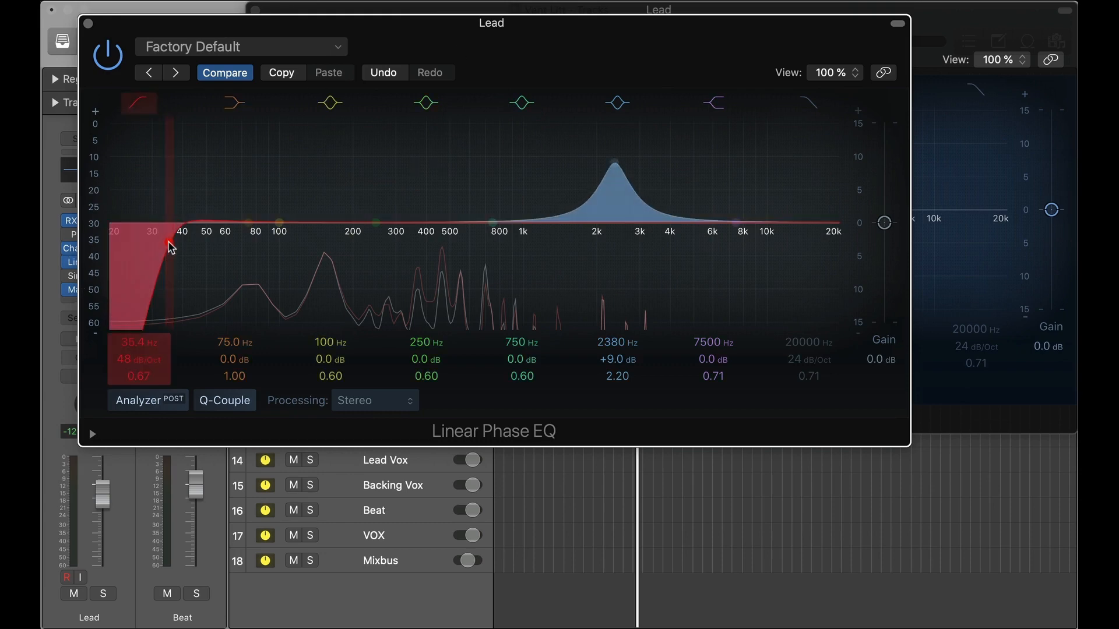
mouse_move(170, 243)
mouse_down()
mouse_move(202, 237)
mouse_move(185, 250)
mouse_up()
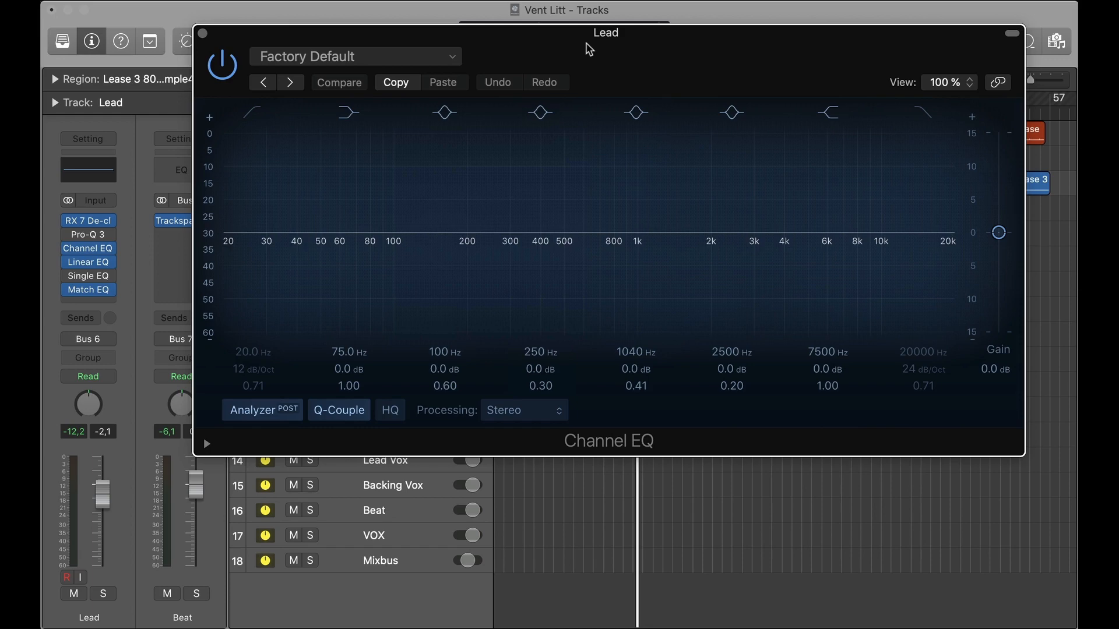
Step: In the Channel EQ, turn off the 75 Hz low shelf and set the 100 Hz band to 93.5 Hz at -1.2 dB
click(356, 114)
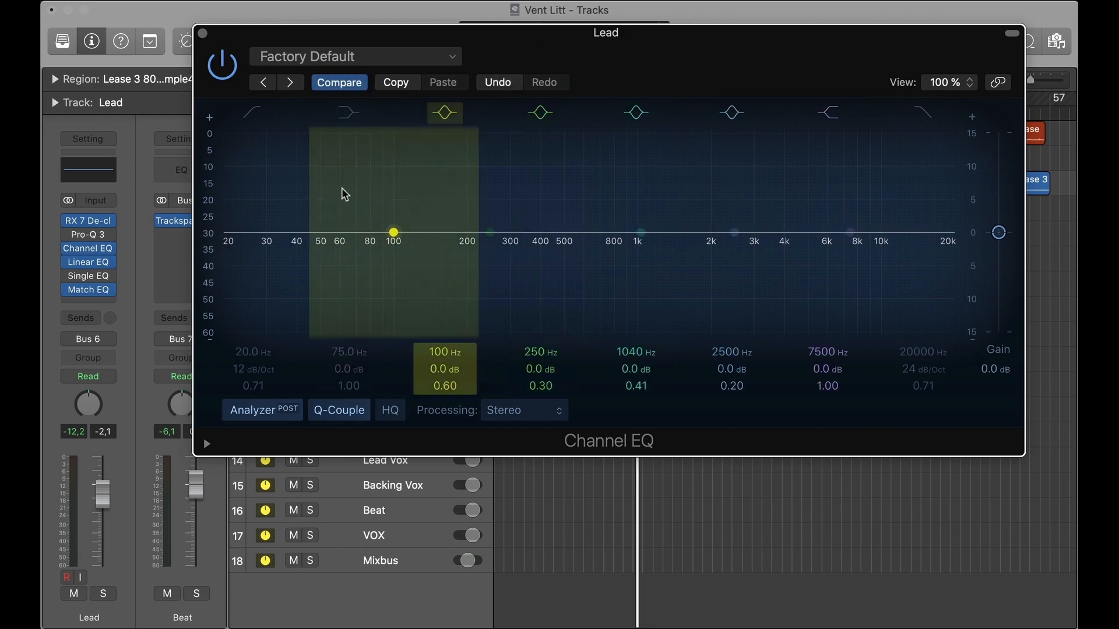
mouse_move(394, 233)
mouse_down()
mouse_move(386, 219)
mouse_move(389, 245)
mouse_up()
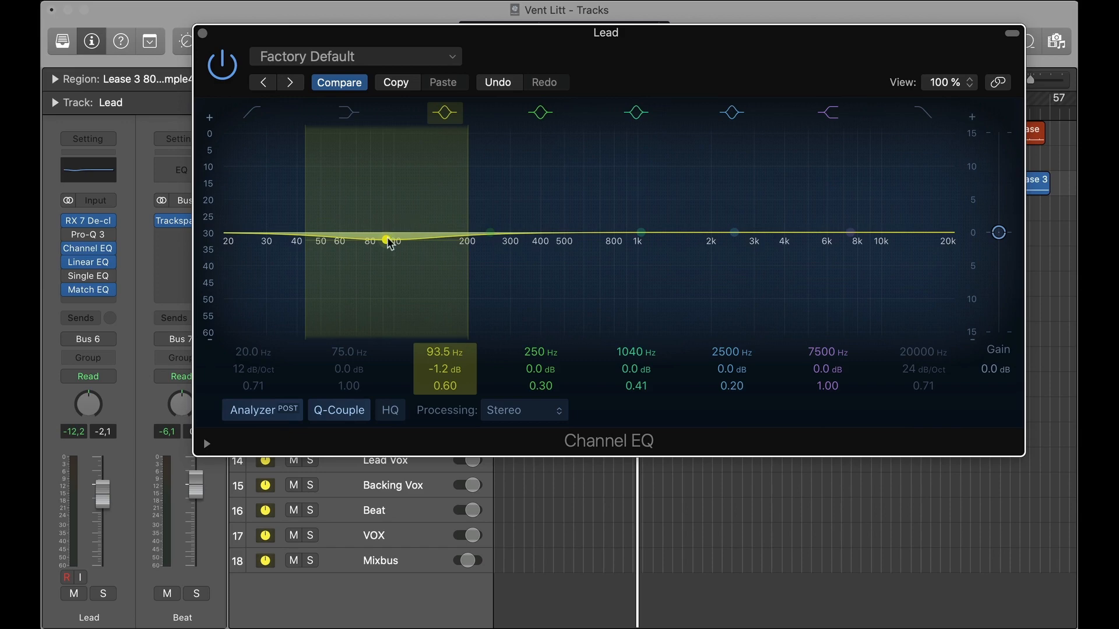
Step: Replace the Channel EQ on the Lead track with a stereo Linear Phase EQ
click(108, 248)
mouse_move(175, 252)
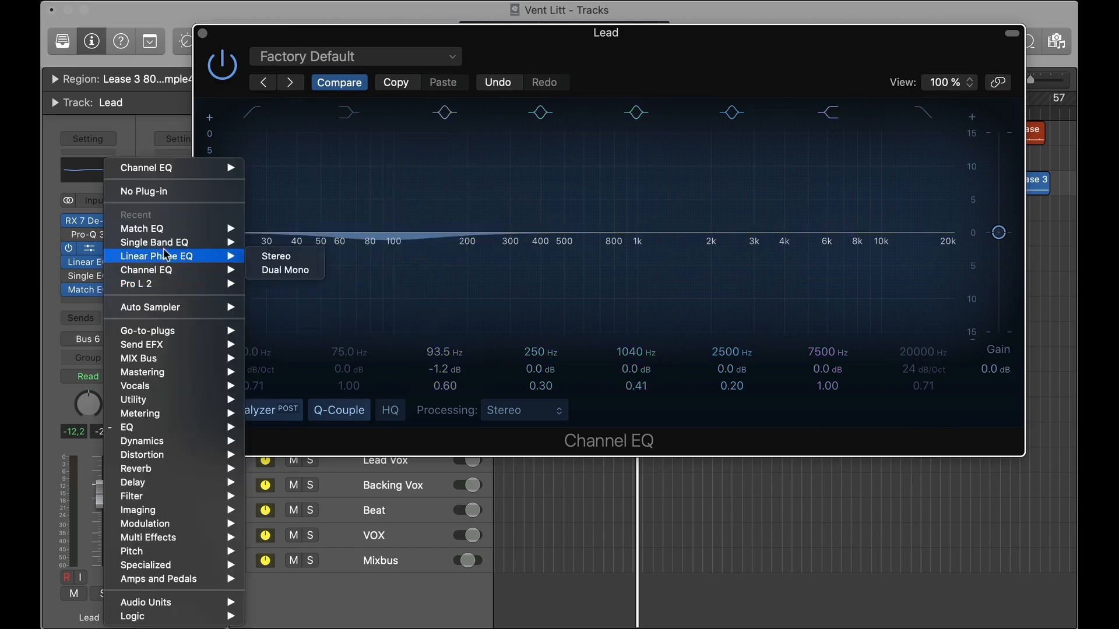
click(274, 252)
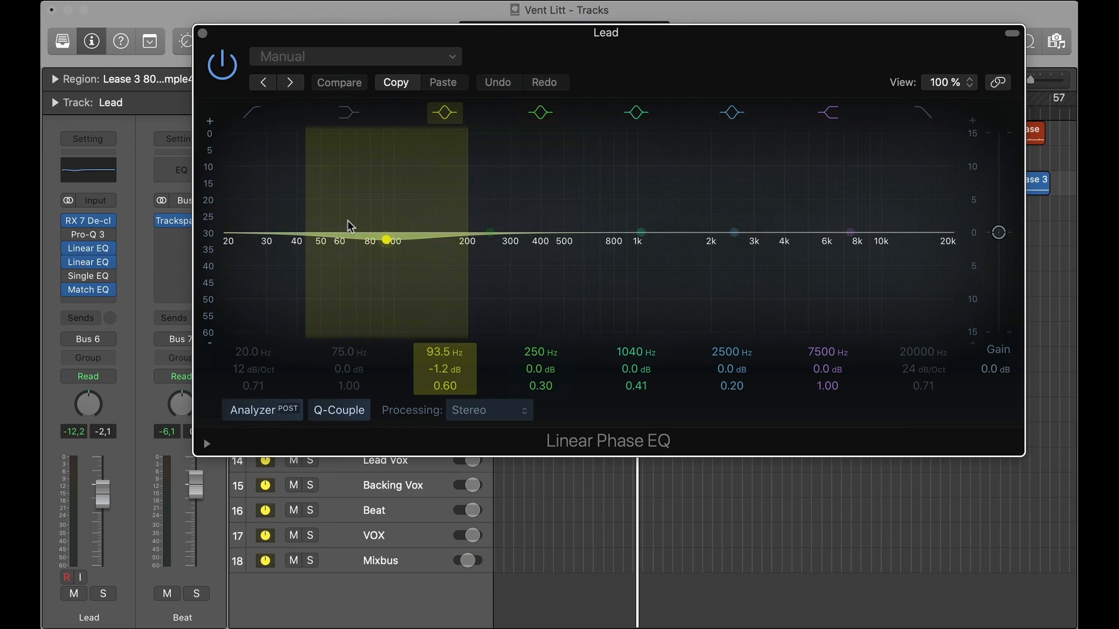
Step: Switch on and open the Lead track's Single Band EQ, and lower its Low Cut frequency to 490 Hz
mouse_move(68, 280)
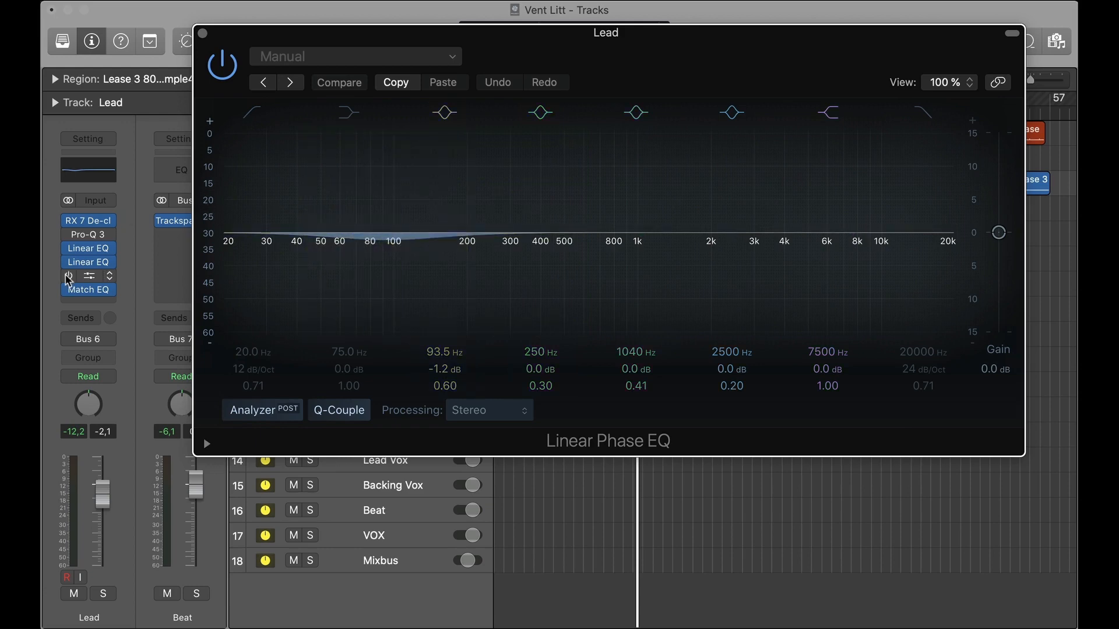
click(90, 279)
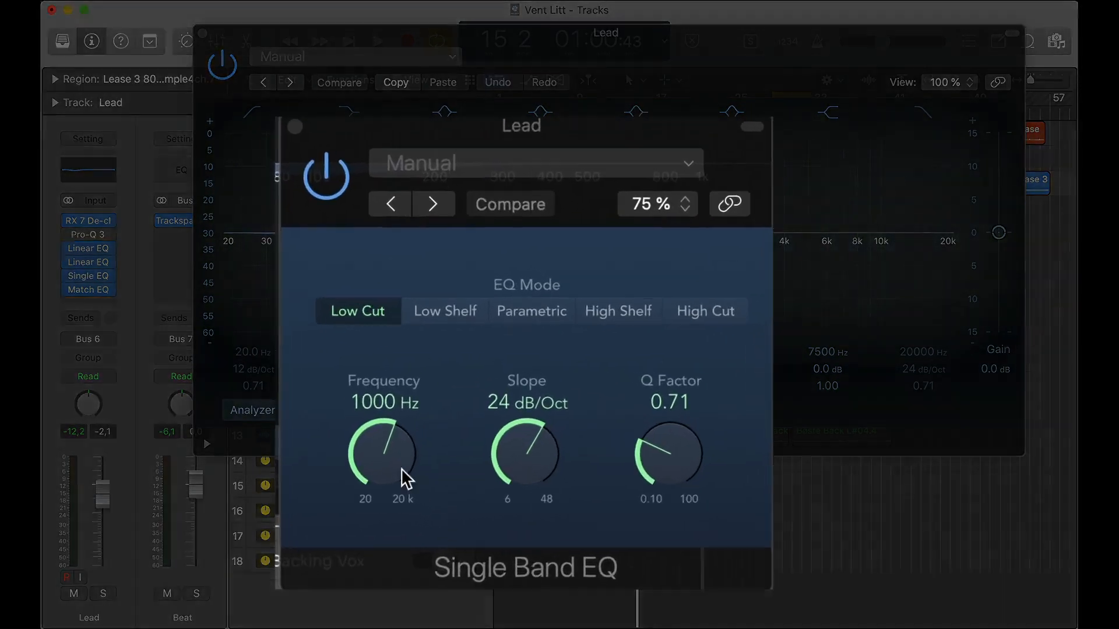
mouse_move(444, 430)
mouse_down()
mouse_move(424, 396)
mouse_move(423, 428)
mouse_up()
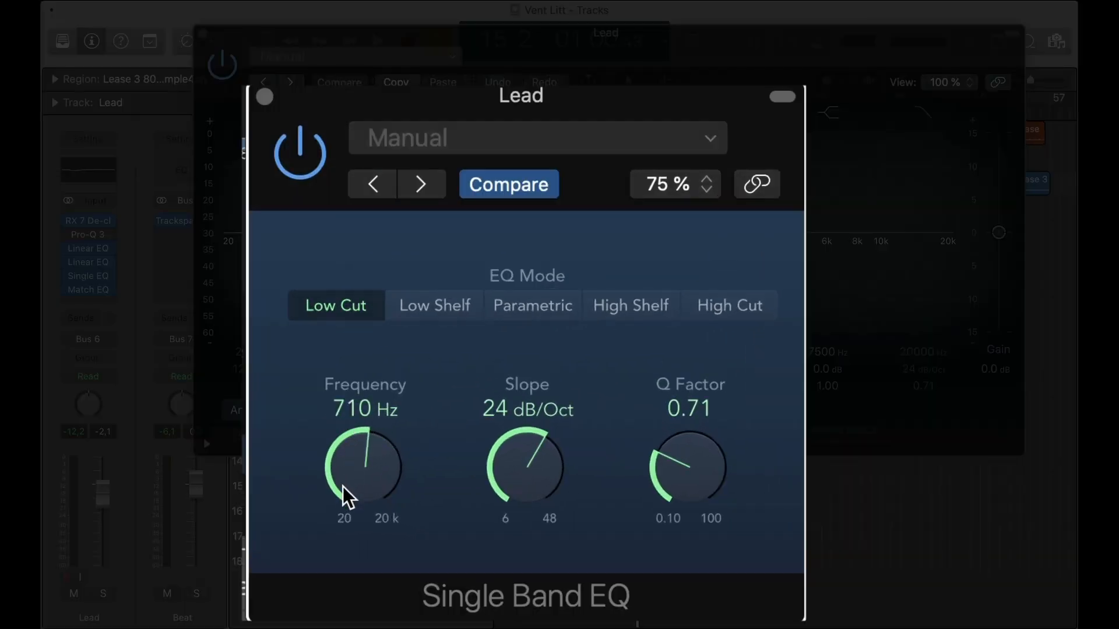
drag(342, 488, 335, 509)
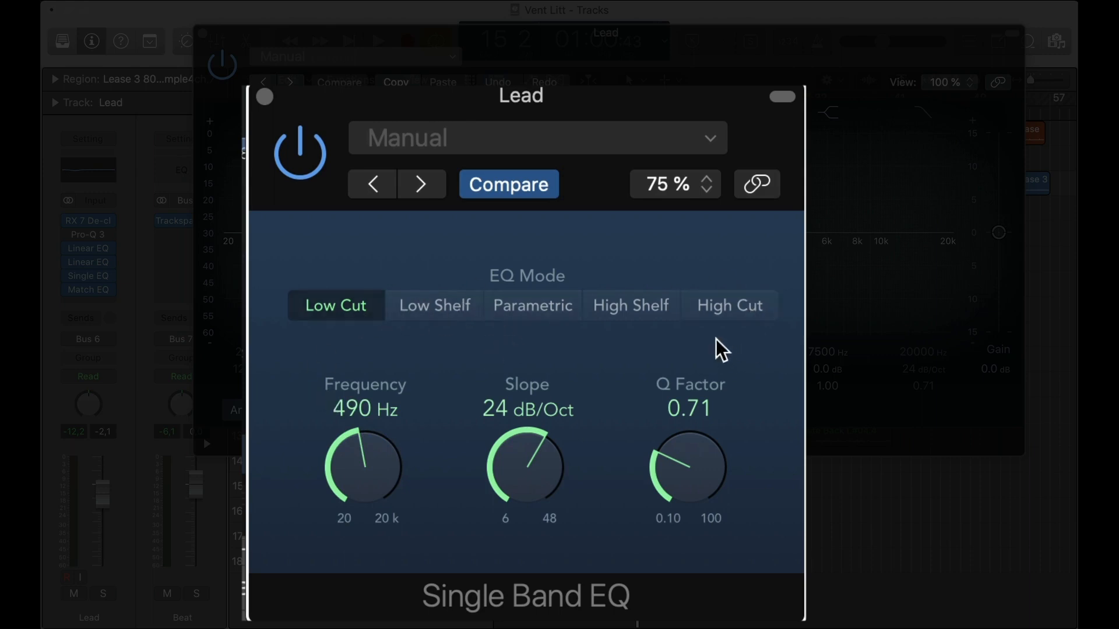
Step: Step the Single Band EQ through its modes up to High Cut, setting 540 Hz and +0.5 dB gain in Parametric mode, and close it
click(450, 313)
click(552, 309)
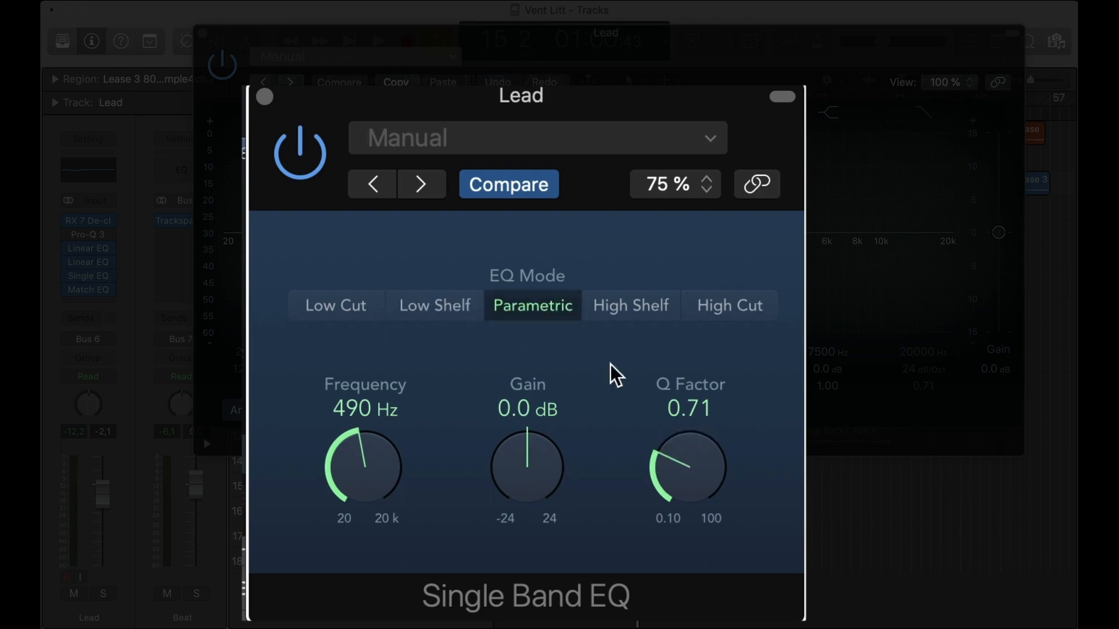
scroll(547, 467, up, 1)
mouse_move(362, 496)
mouse_down()
mouse_move(347, 522)
mouse_move(352, 491)
mouse_up()
click(644, 323)
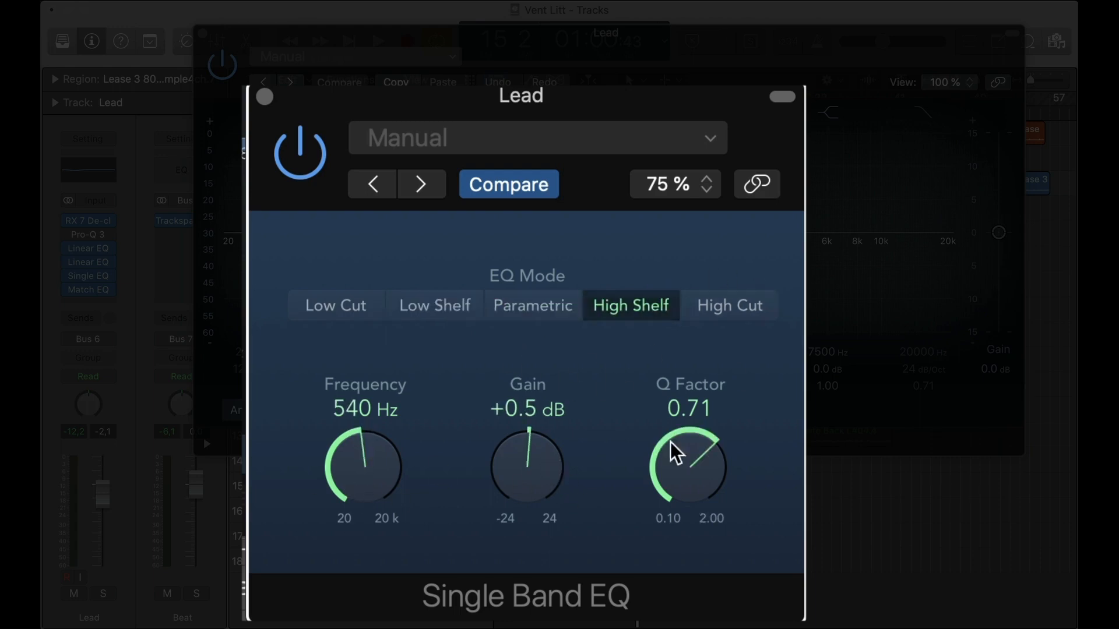
click(727, 318)
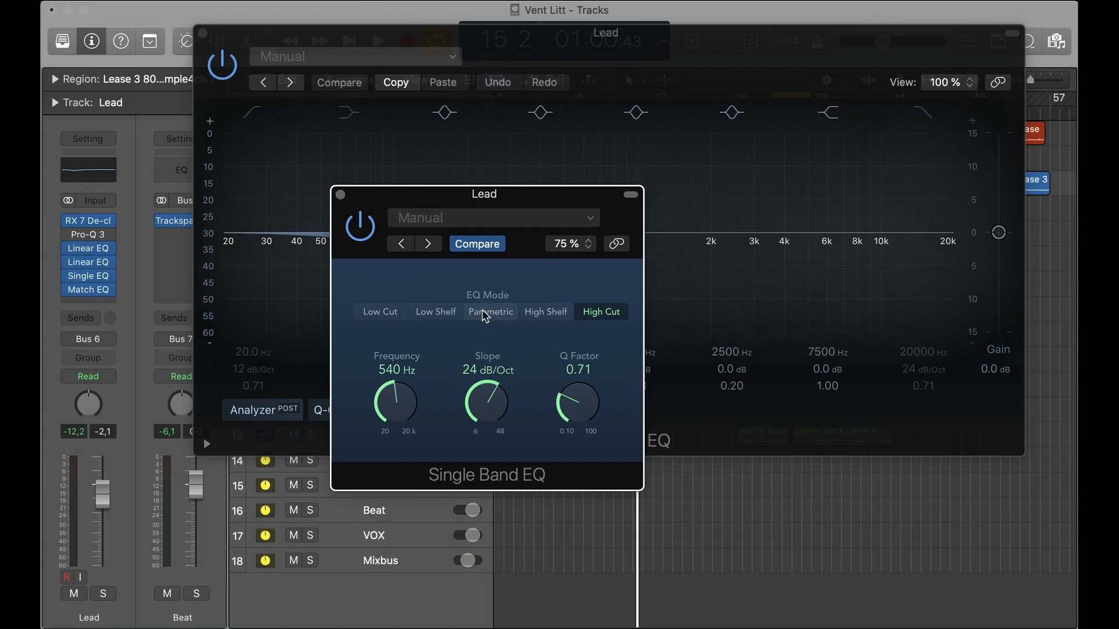
click(340, 193)
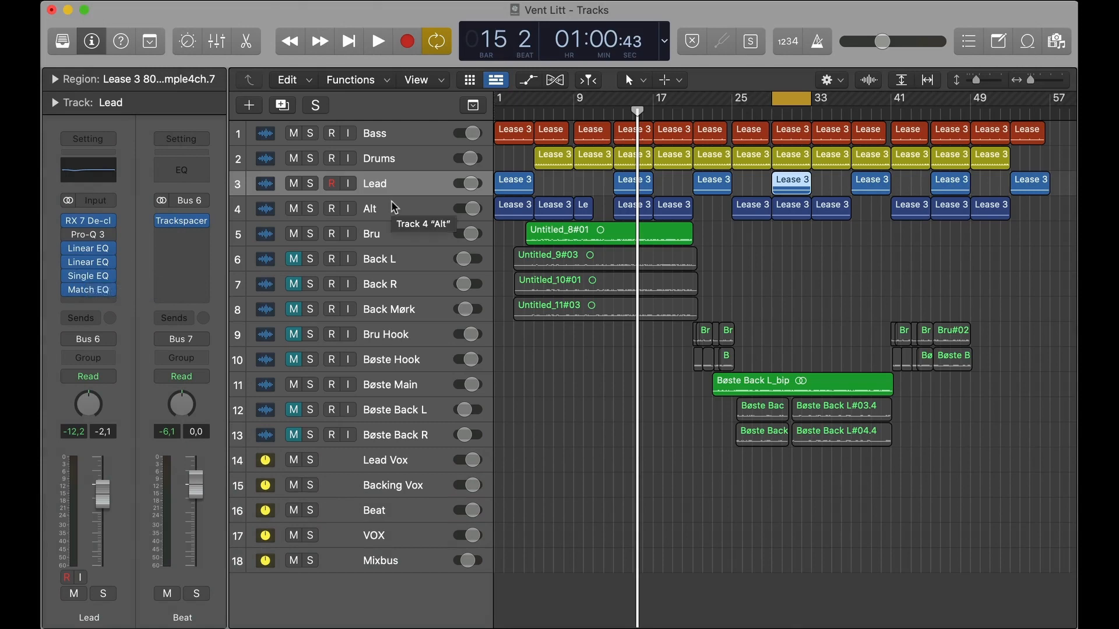
Step: Replace the Match EQ on the Lead track with a stereo Vintage Console EQ, review its gain, low cut and drive controls, and close it
click(87, 290)
mouse_move(370, 525)
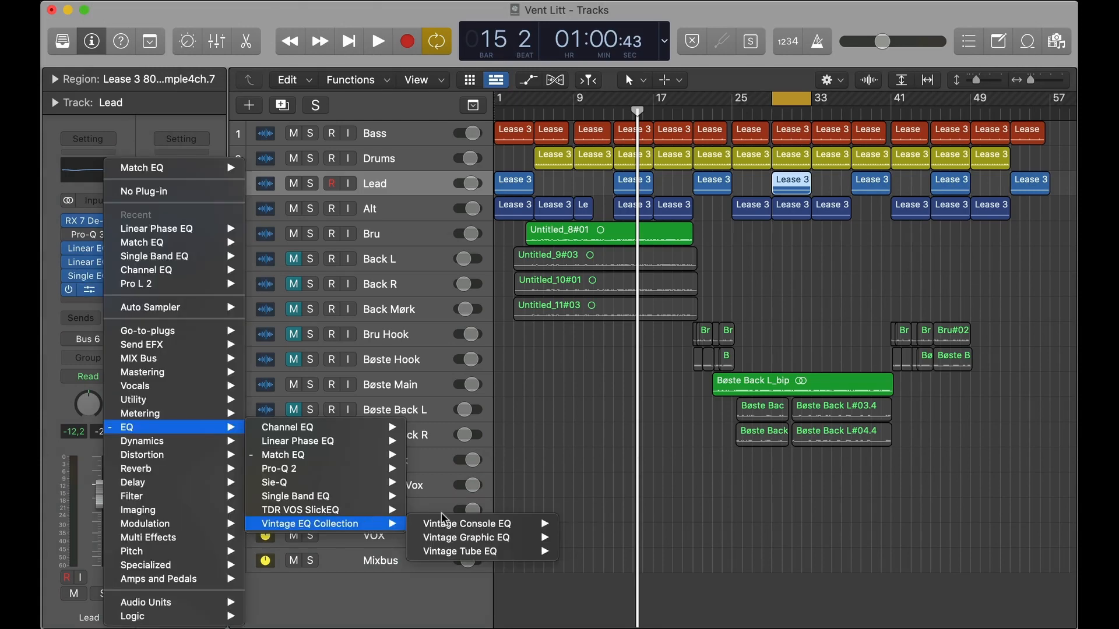
mouse_move(483, 524)
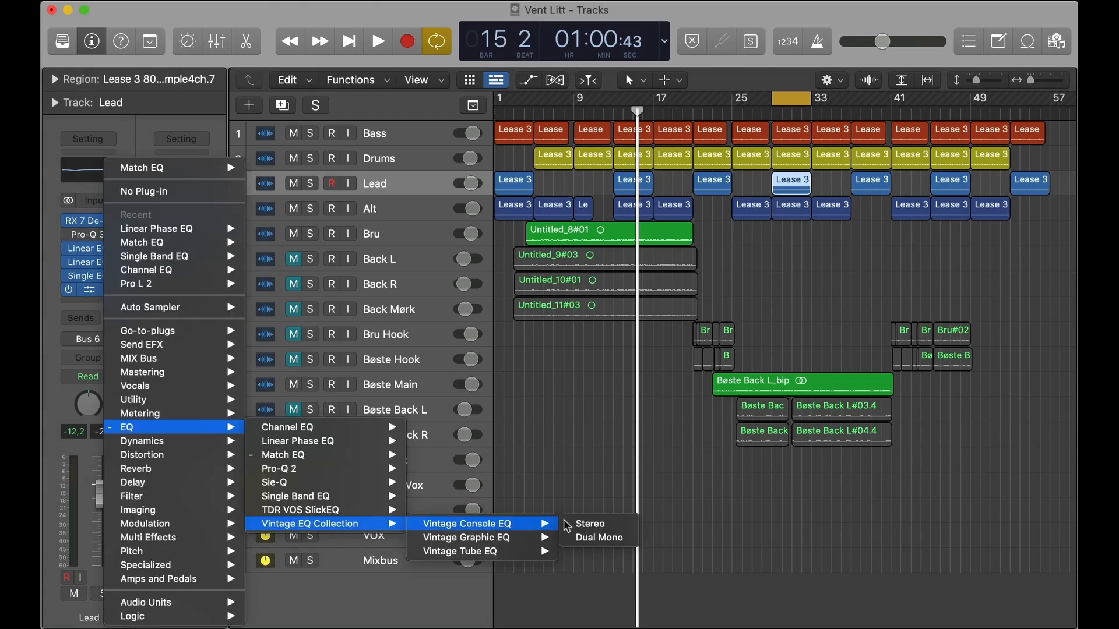
click(594, 525)
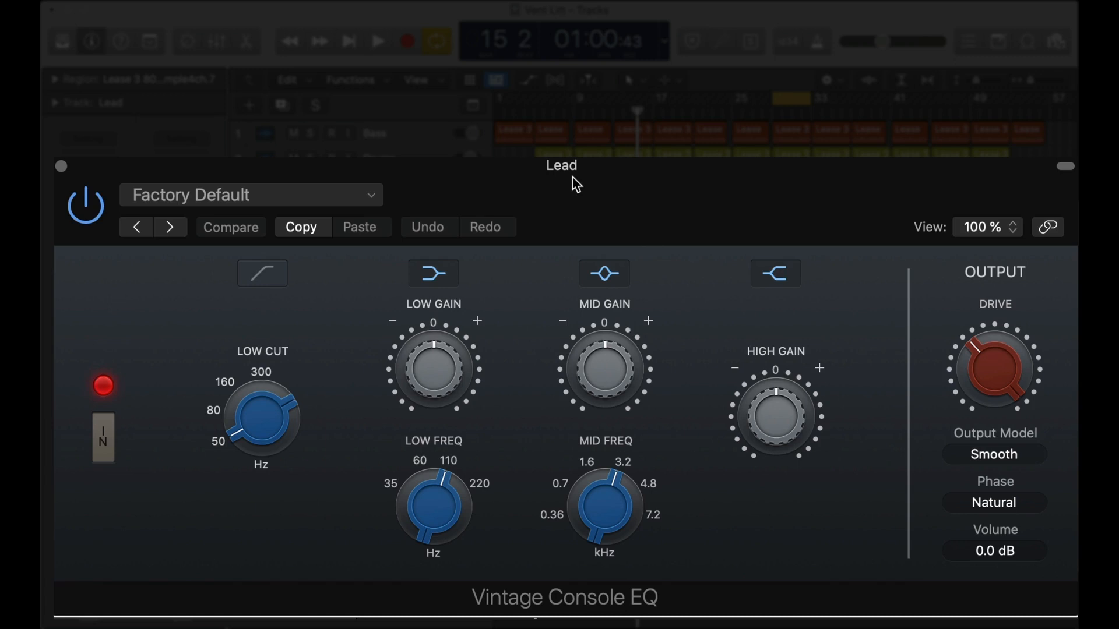
mouse_move(481, 360)
mouse_move(613, 362)
mouse_move(208, 444)
mouse_move(998, 383)
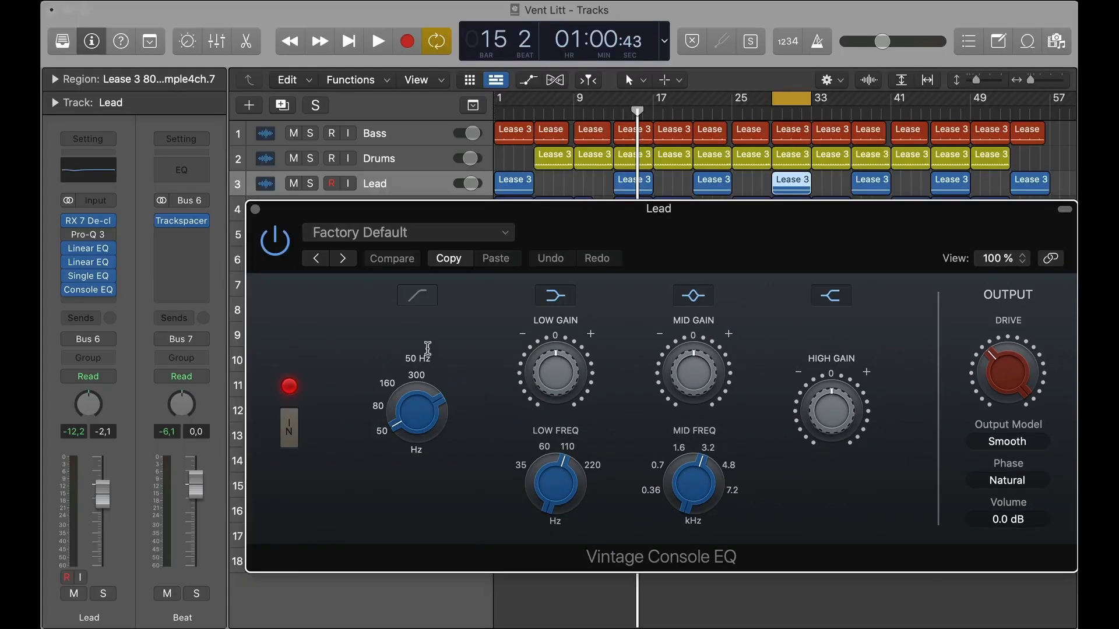
key(super+w)
Step: Replace the Vintage Console EQ with a stereo Vintage Graphic EQ and raise its 16.0K band slightly
click(110, 295)
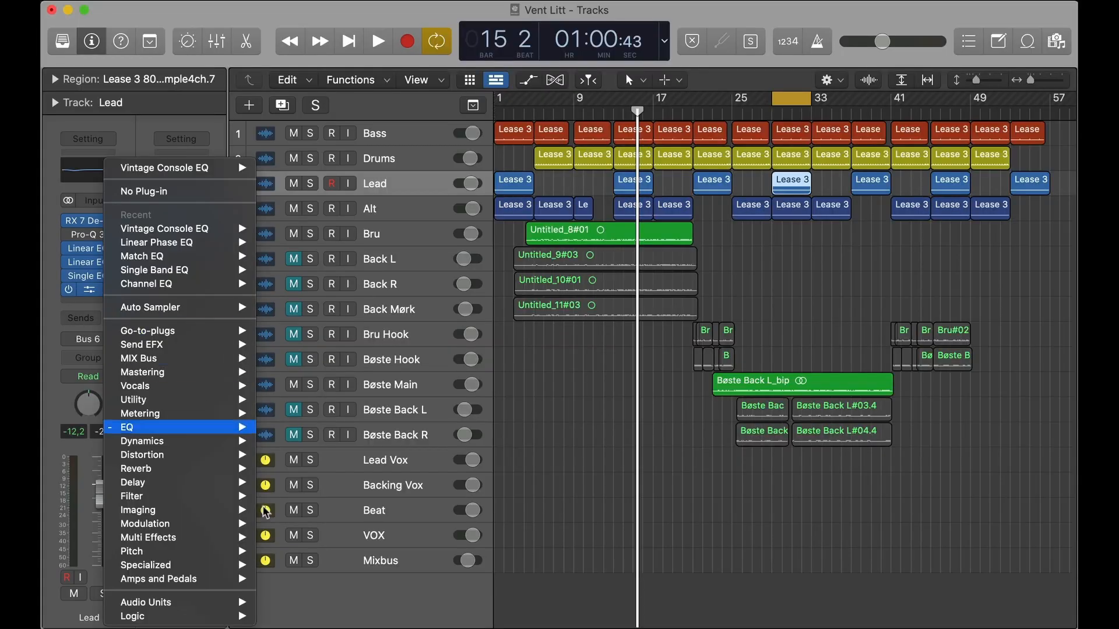
mouse_move(230, 427)
mouse_move(349, 524)
mouse_move(497, 540)
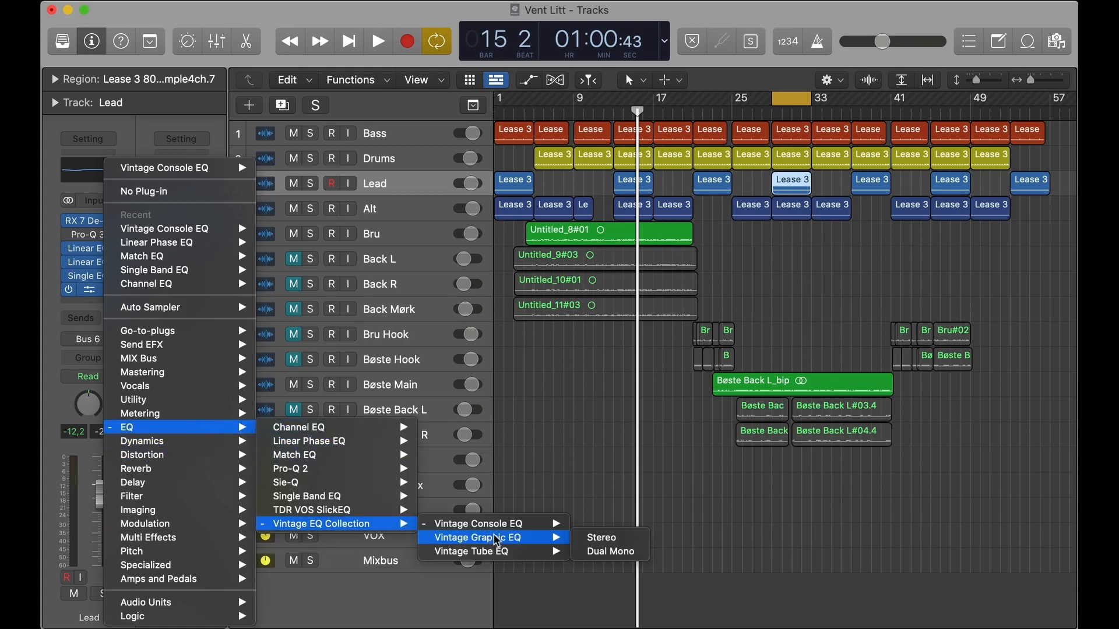
click(592, 537)
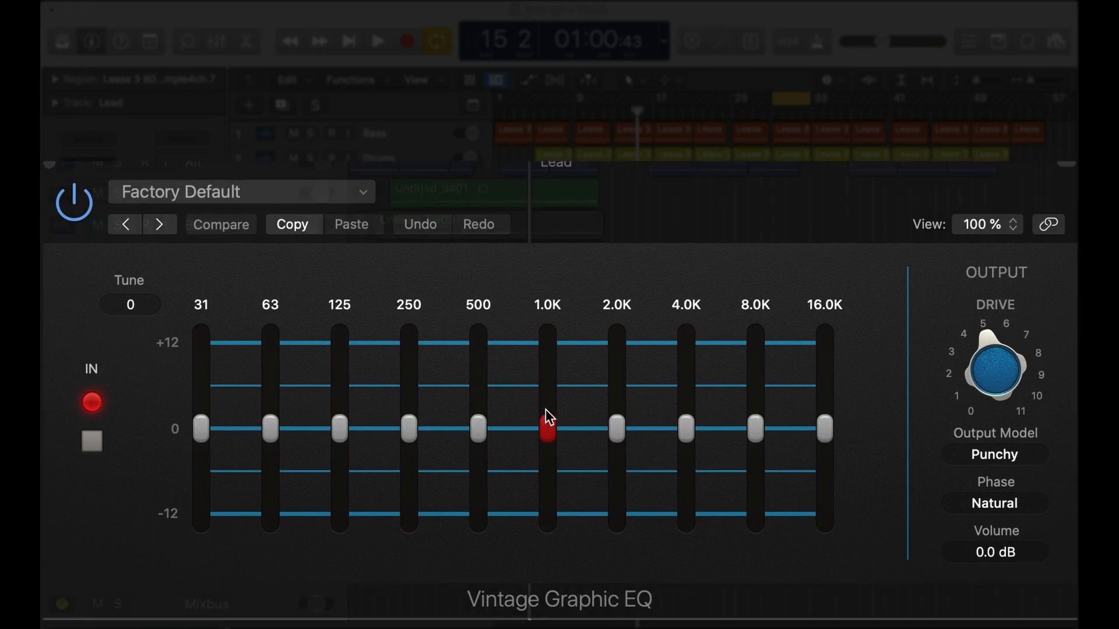
drag(826, 429, 833, 432)
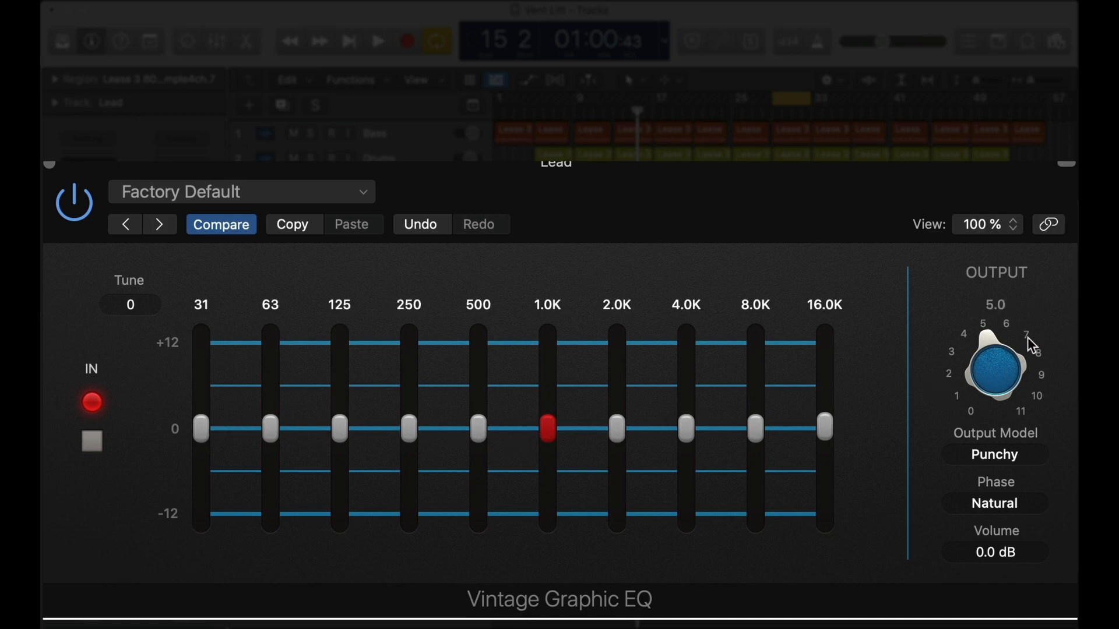
Step: Check the Vintage Graphic EQ's Output Model options, and switch its Phase to Linear and back to Natural
click(994, 455)
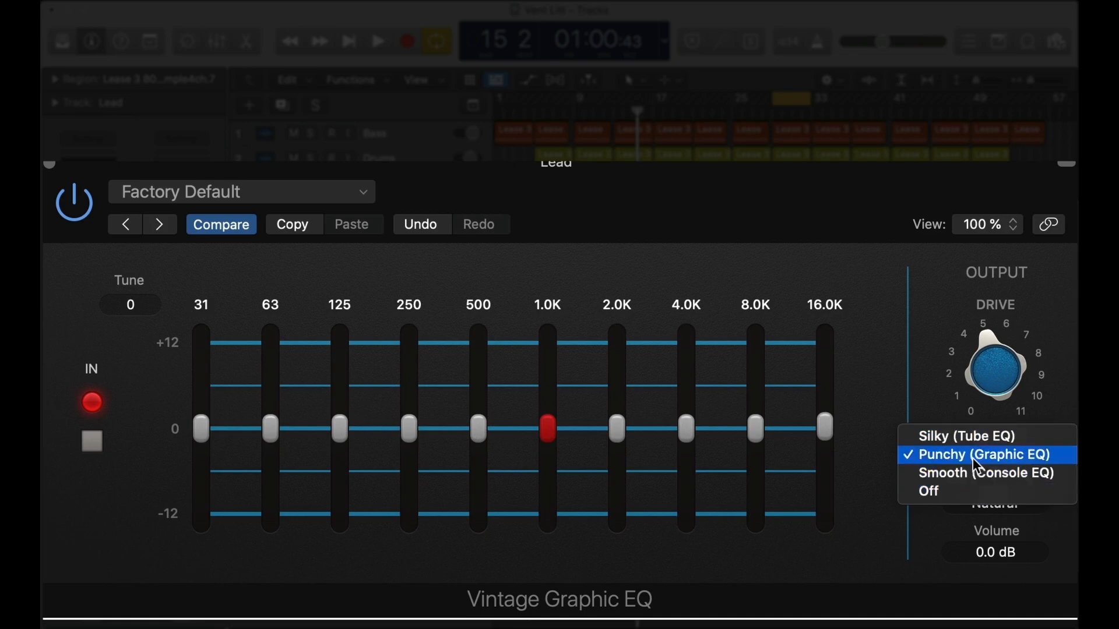
click(985, 522)
click(1005, 506)
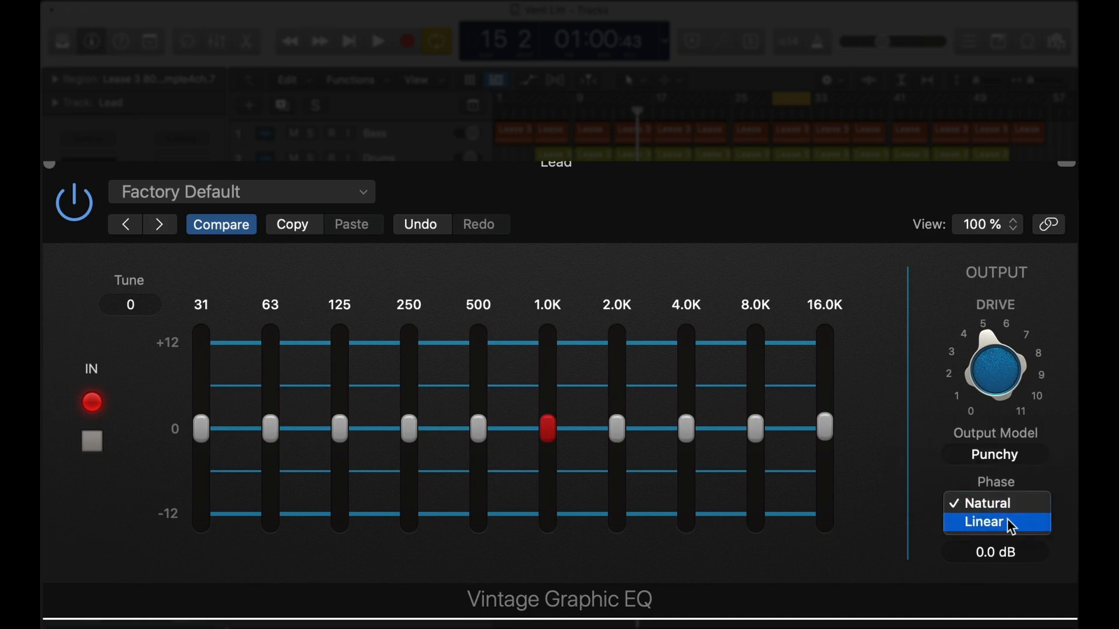
click(1007, 519)
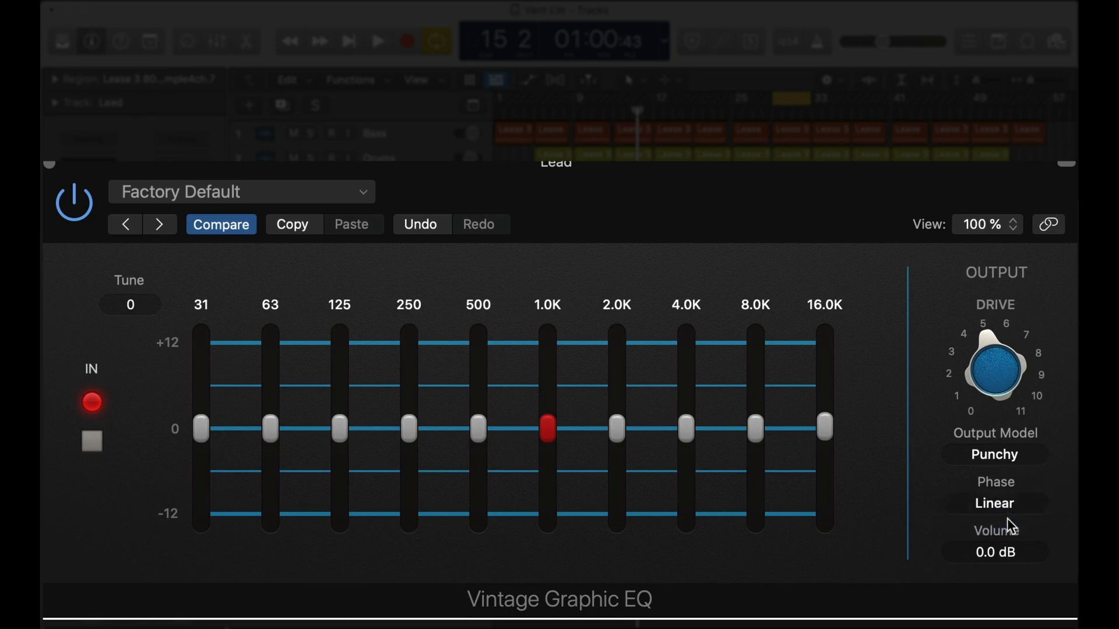
click(1008, 505)
click(1005, 484)
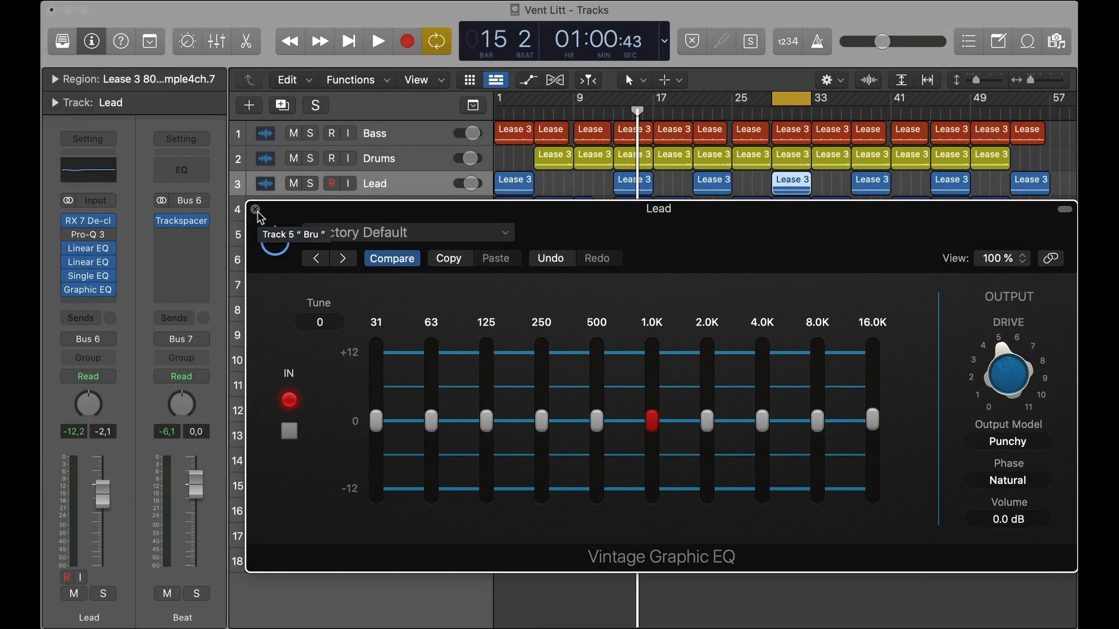
Step: Close the Vintage Graphic EQ and insert a stereo Vintage Tube EQ in the next free slot of the Lead track
click(257, 210)
click(97, 299)
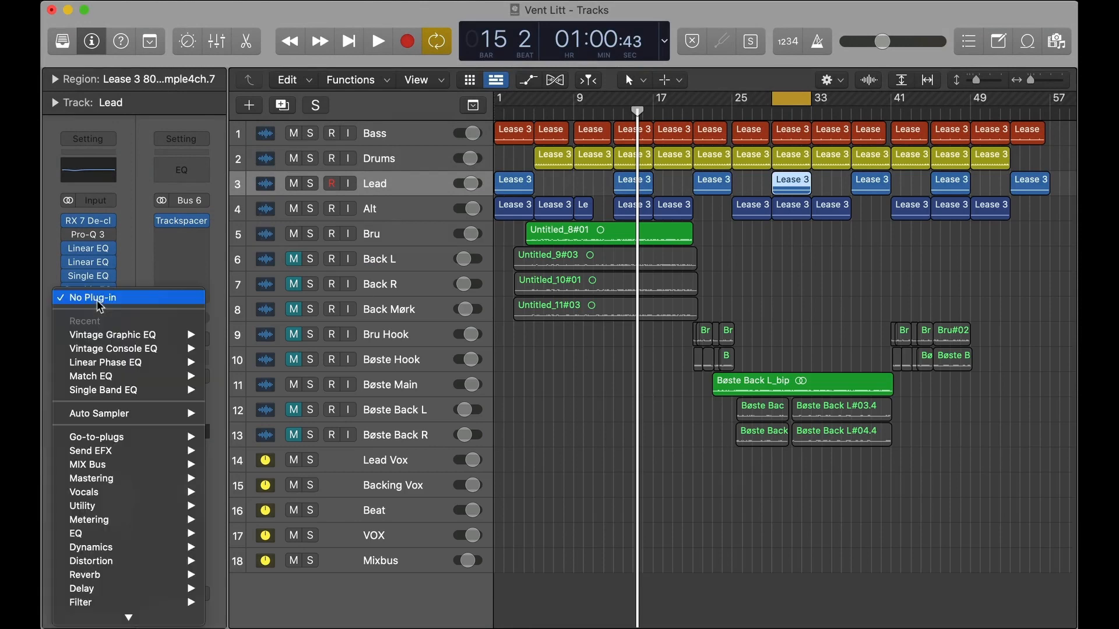
scroll(179, 577, down, 1)
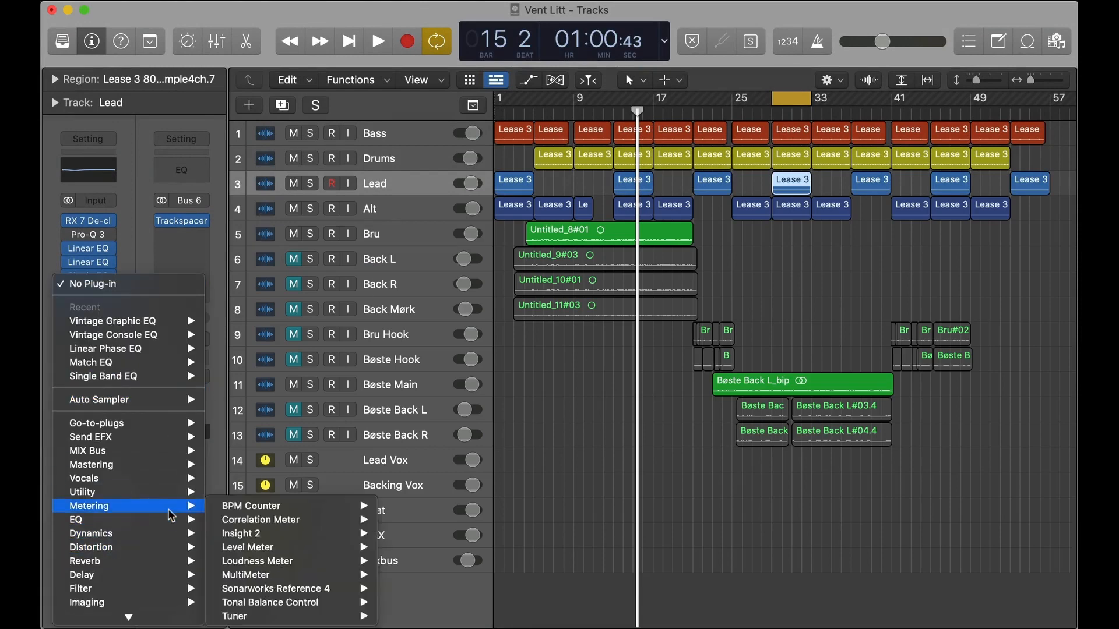
mouse_move(171, 519)
mouse_move(337, 616)
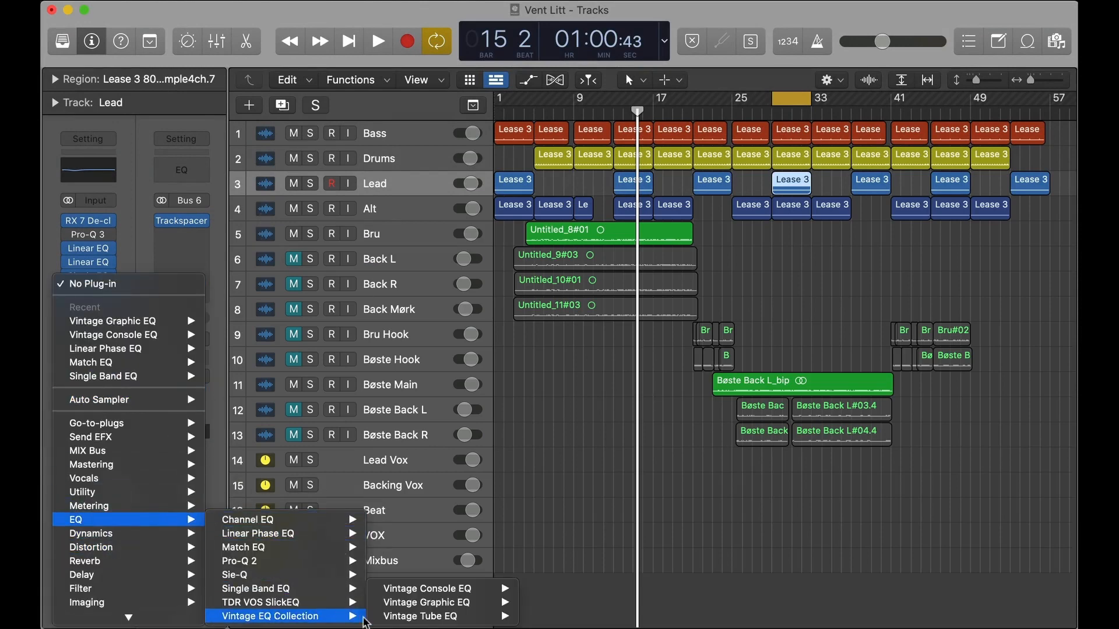
mouse_move(427, 619)
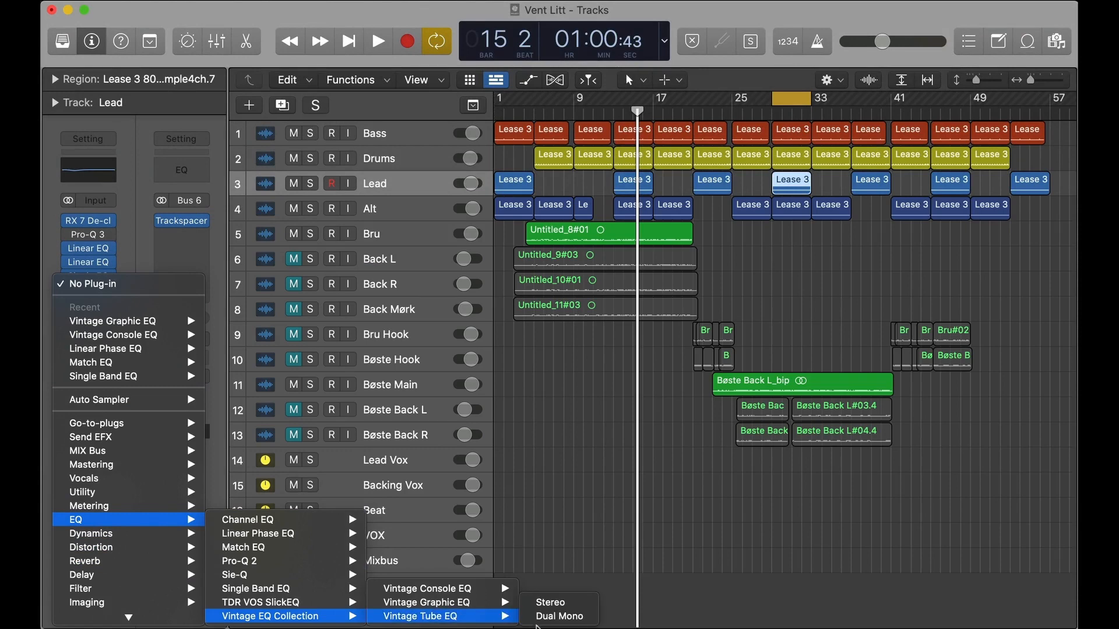
click(551, 602)
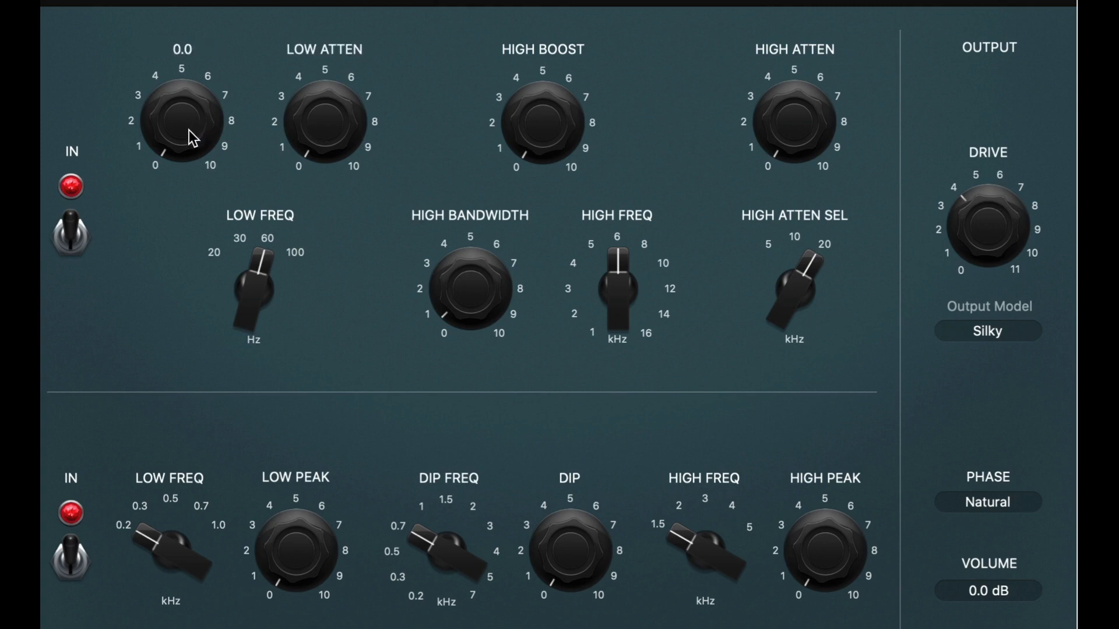
Step: Raise the Vintage Tube EQ's Low Boost and Low Atten to about 1.5 each, and turn Low Freq up to 100 Hz
drag(190, 138, 180, 100)
drag(336, 127, 320, 87)
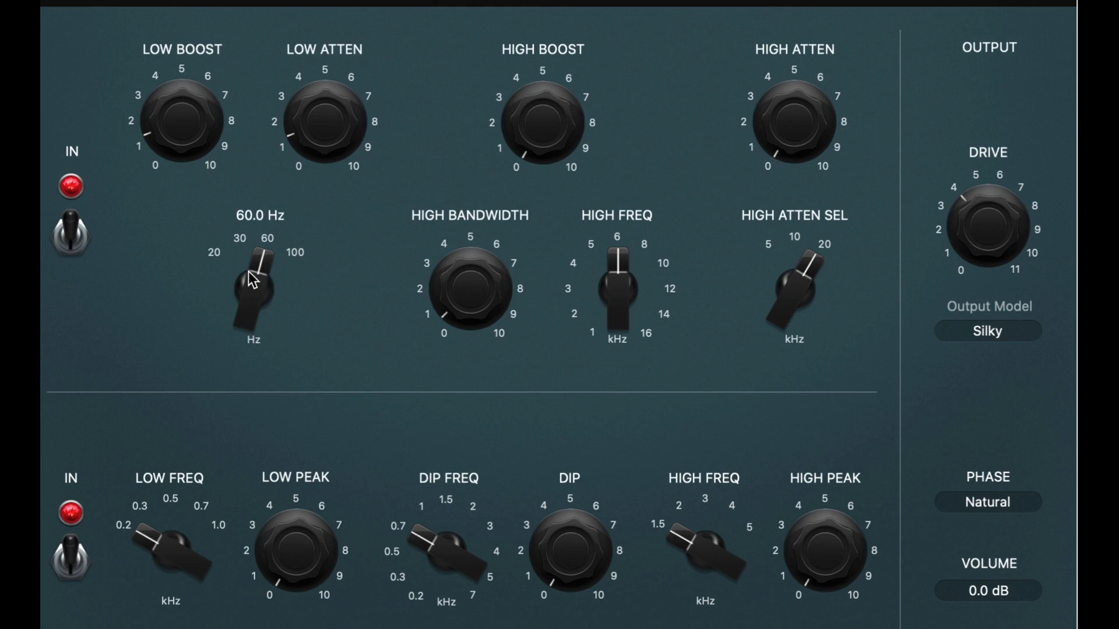
drag(251, 278, 263, 230)
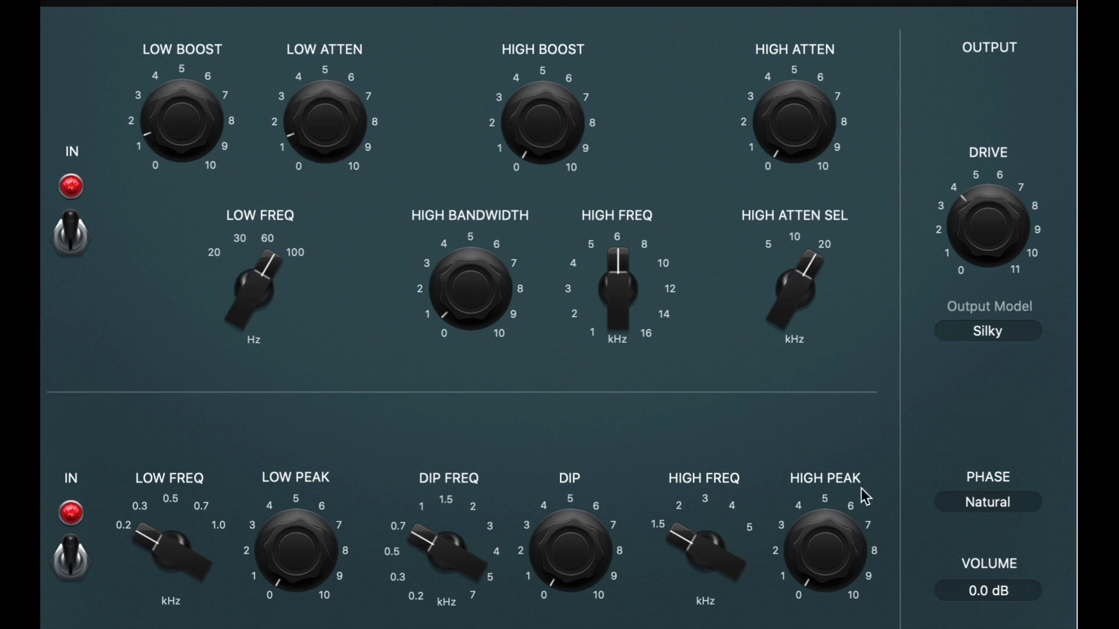
Step: Check the Vintage Tube EQ's Output Model and Phase options, keeping Silky and Natural, and close the plug-in
click(993, 331)
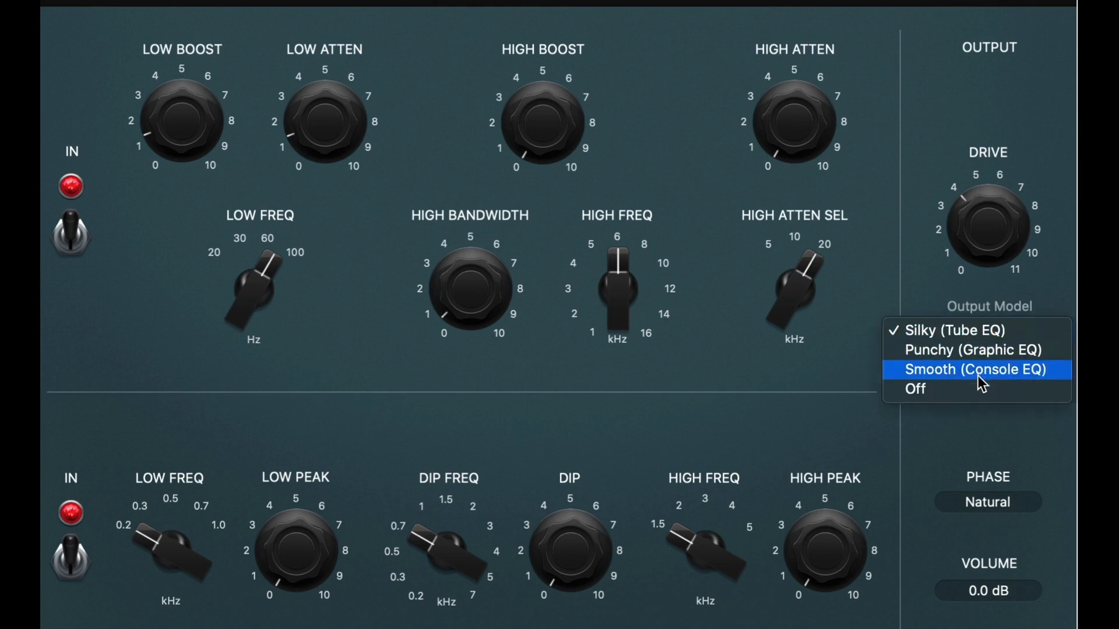
click(972, 327)
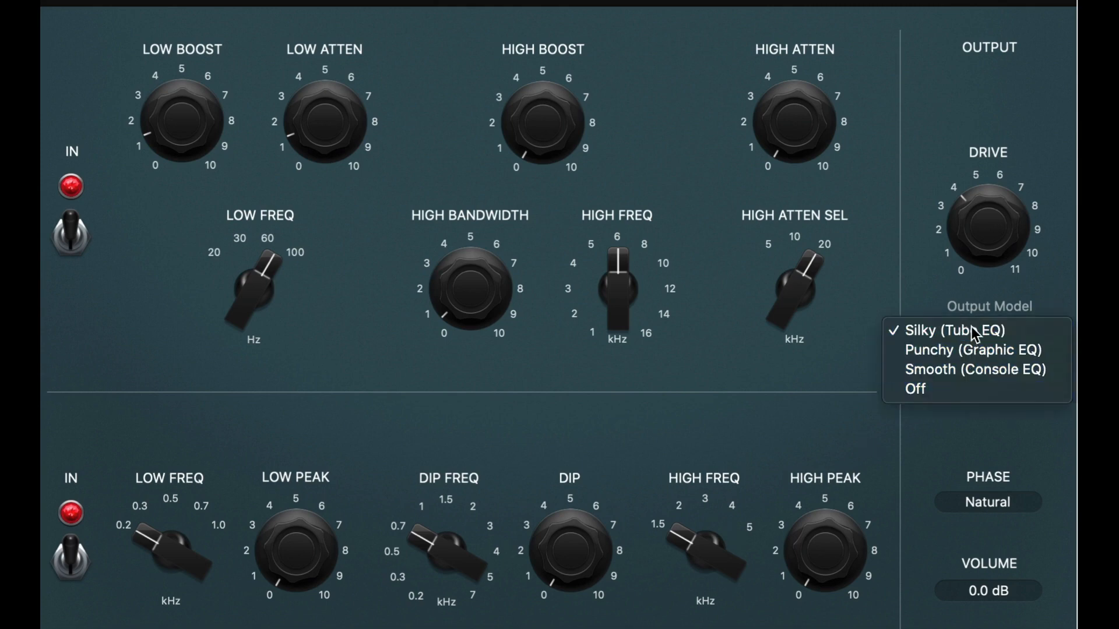
click(989, 502)
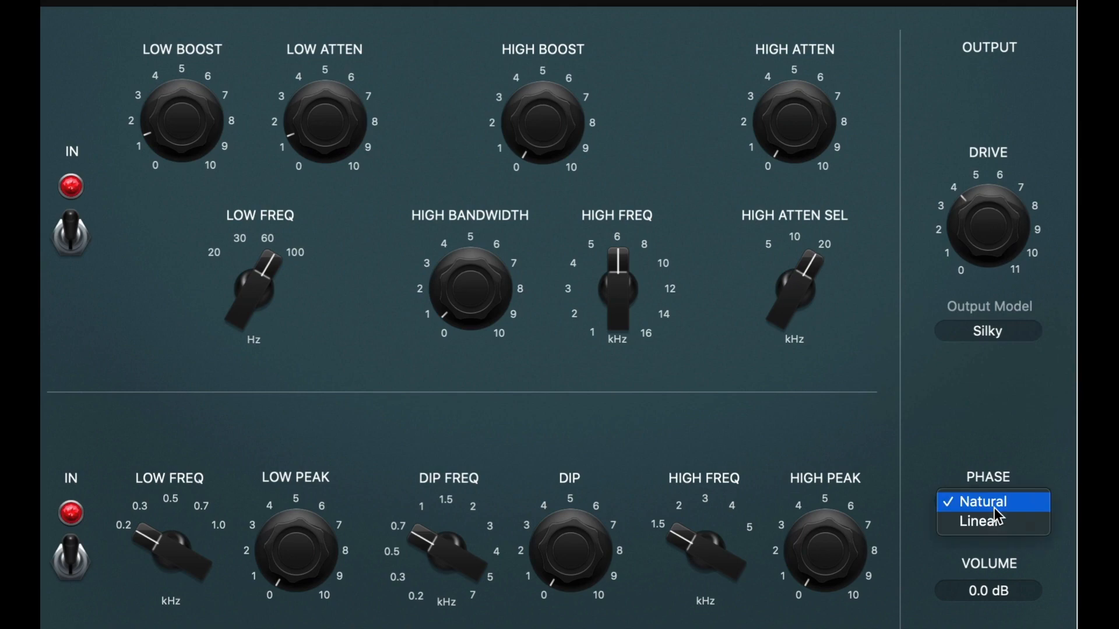
click(971, 528)
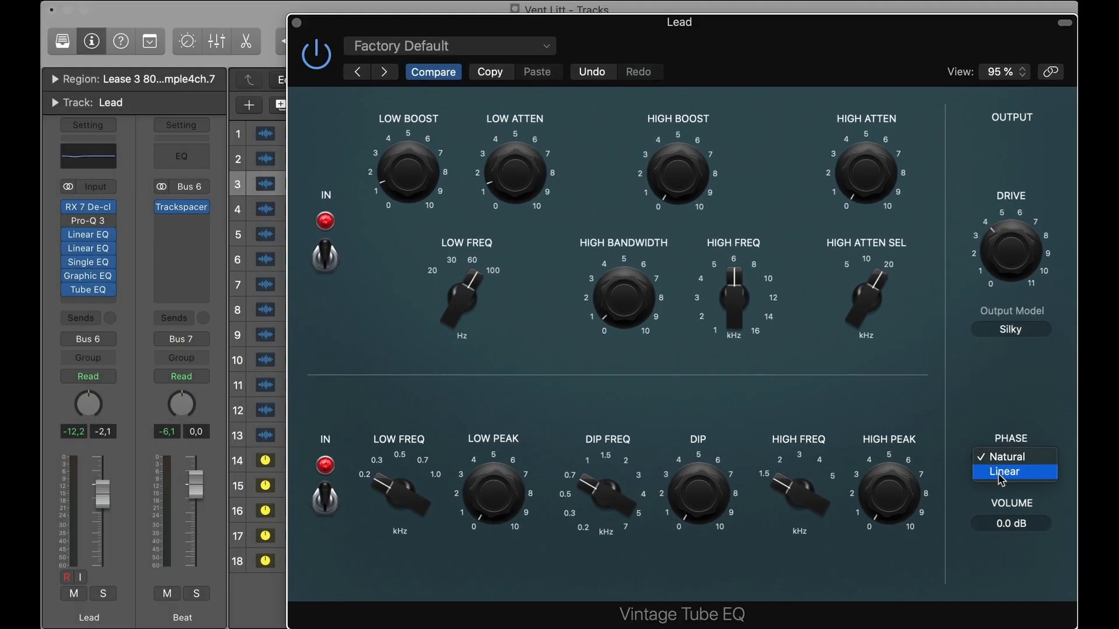
click(960, 557)
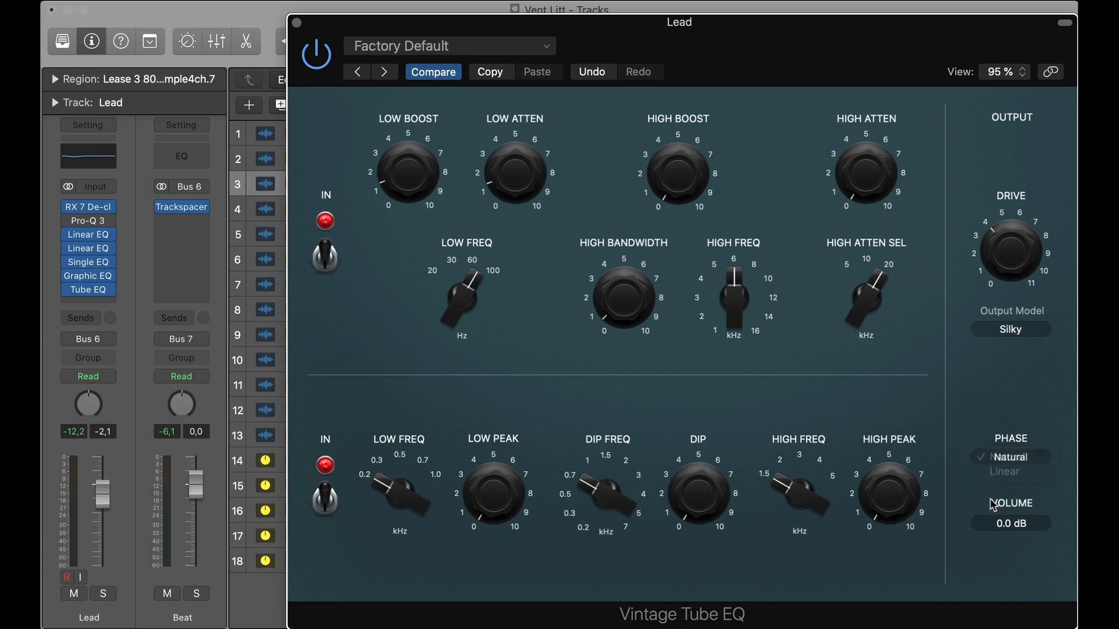
click(297, 22)
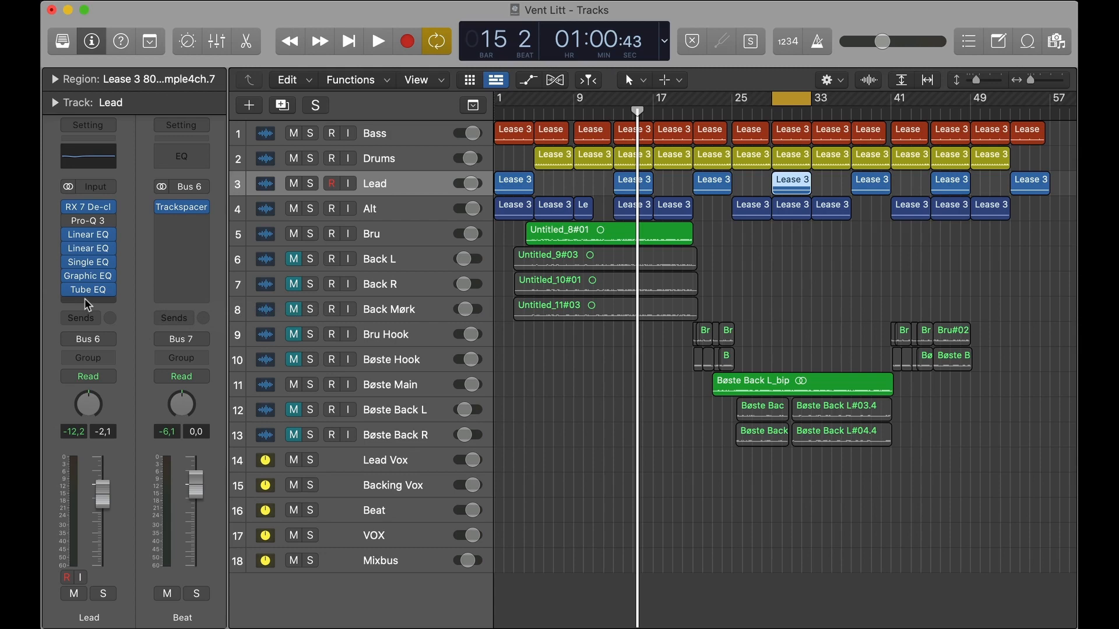
Step: Listen briefly to the Bru track's Untitled_8#01 region from bar 8 and check the track's inserted plug-ins
click(391, 239)
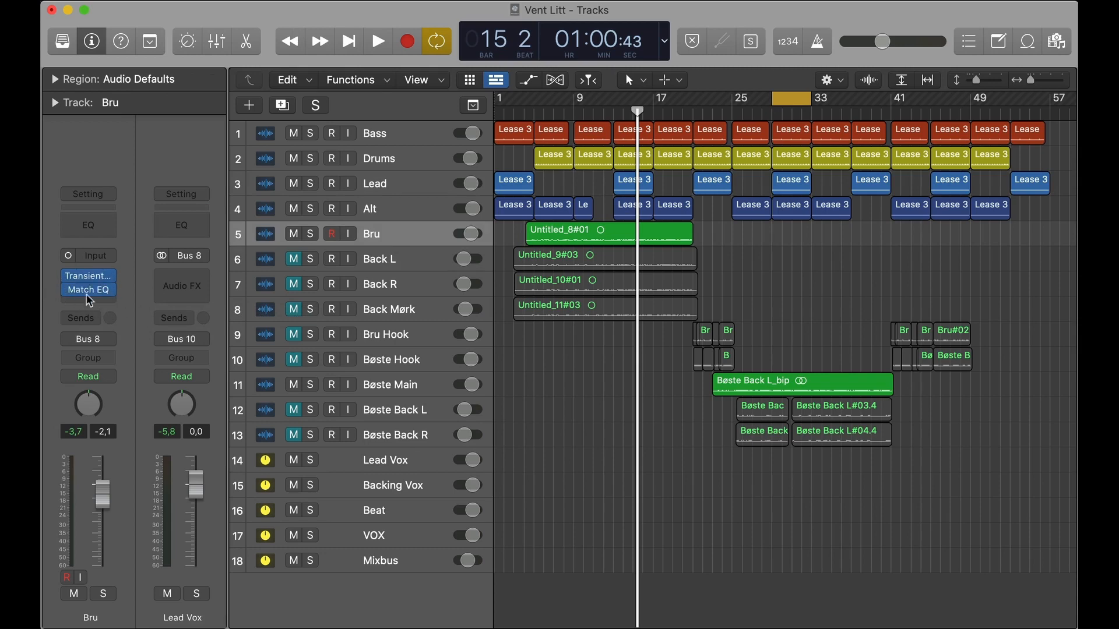
click(602, 243)
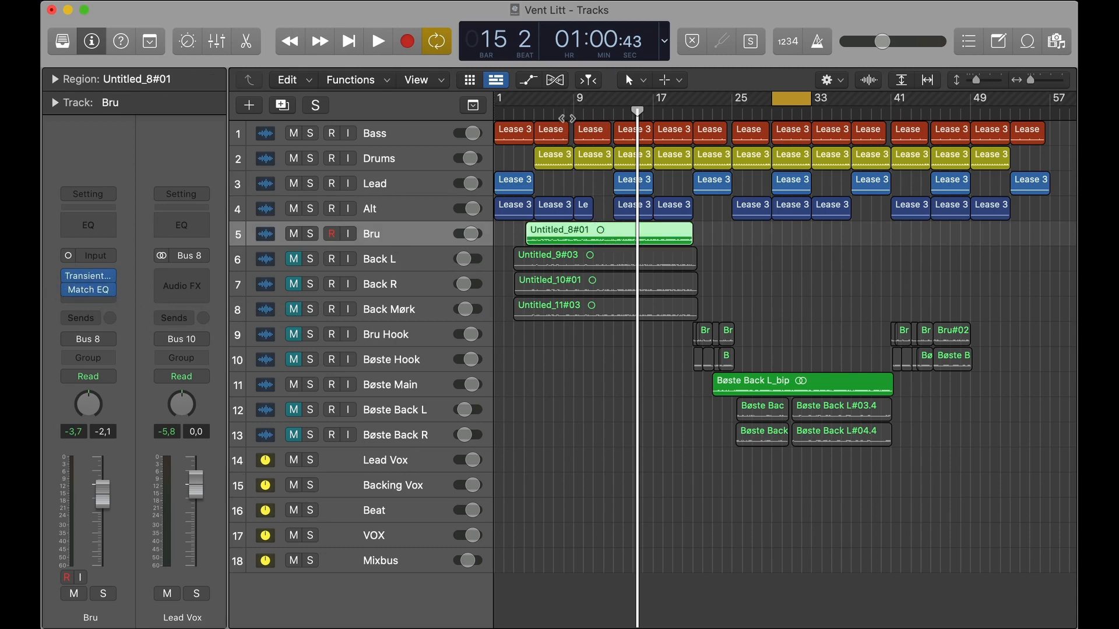
click(567, 115)
key(space)
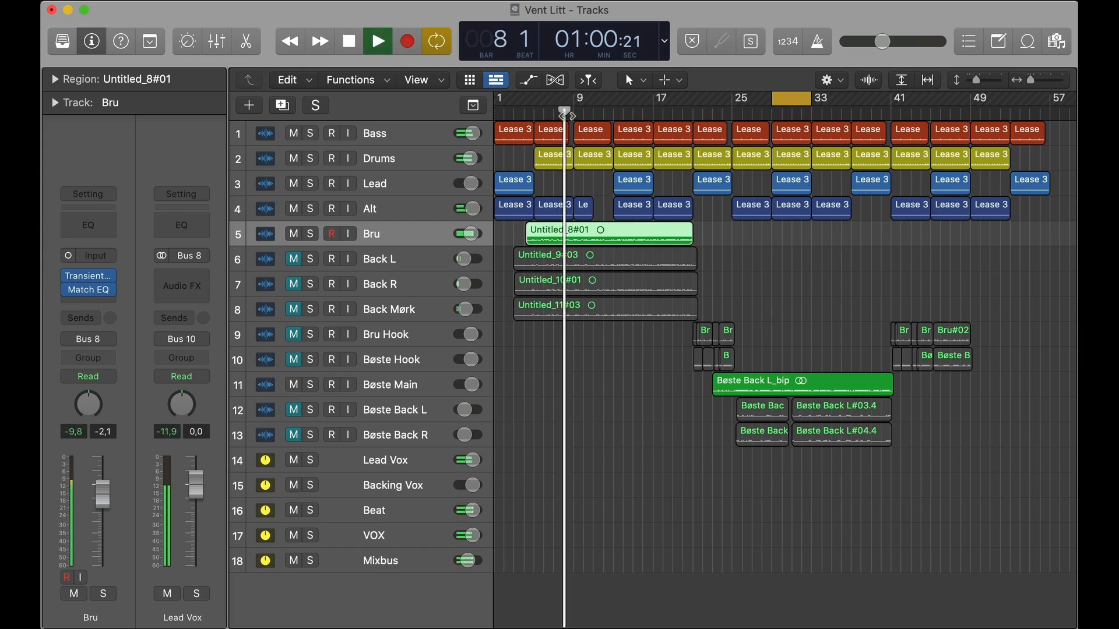
key(space)
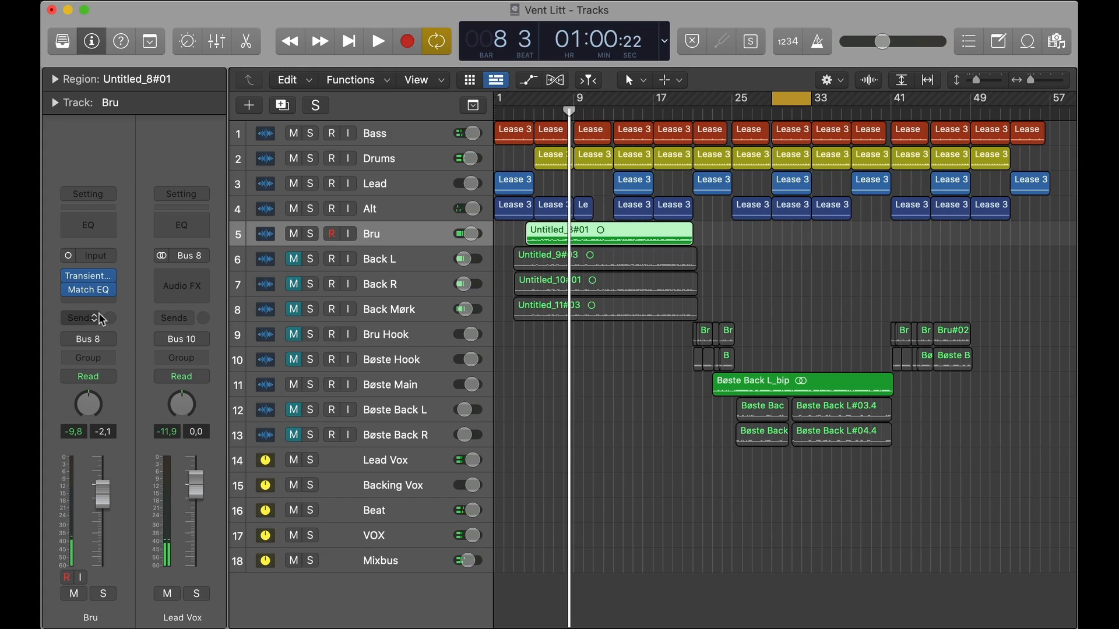
mouse_move(92, 279)
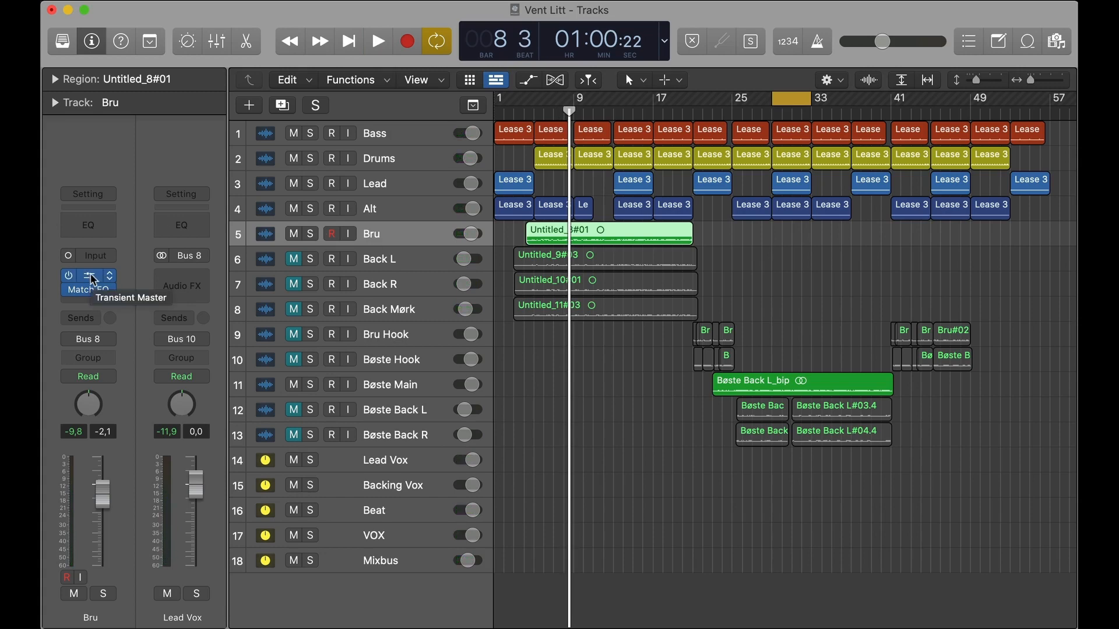
Step: Listen briefly to the Bøste Main track's Bøste Back L_bip region from bar 30
click(396, 385)
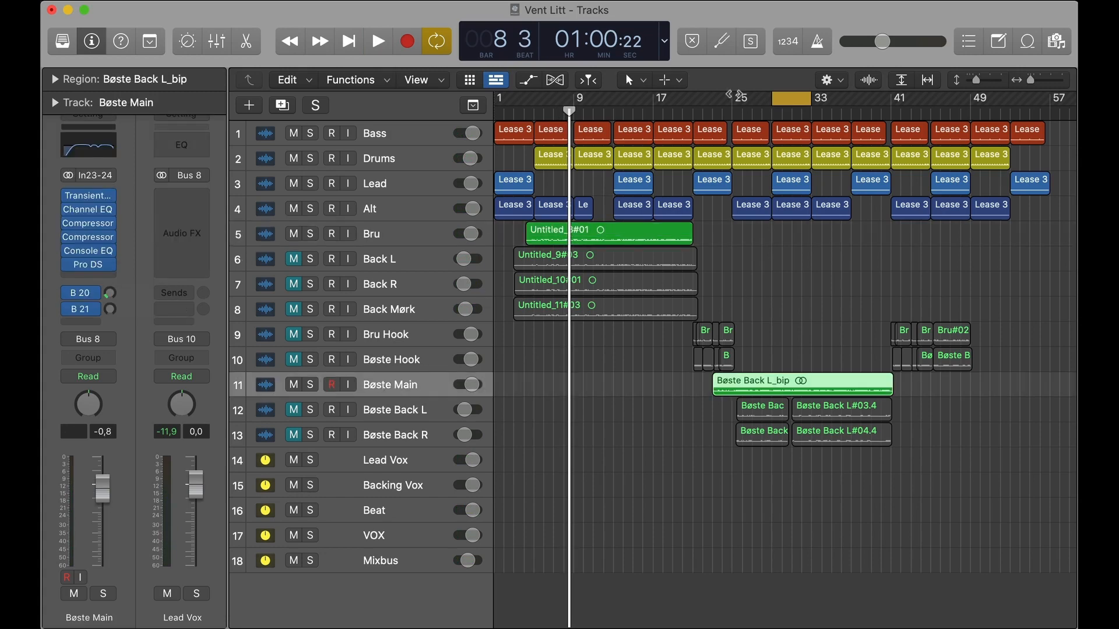
click(782, 113)
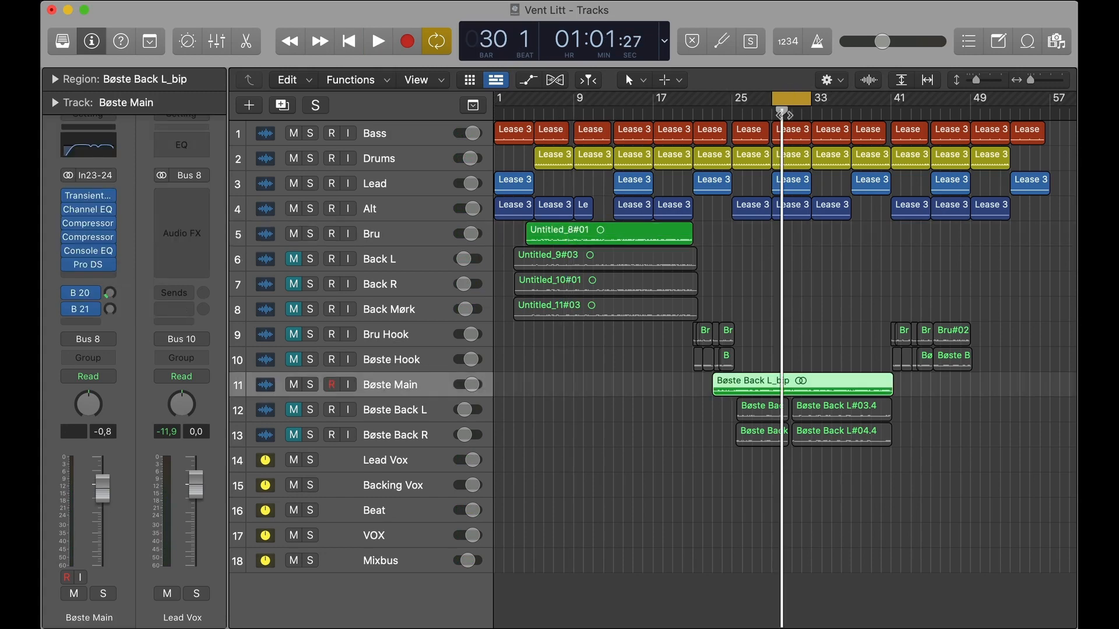
key(space)
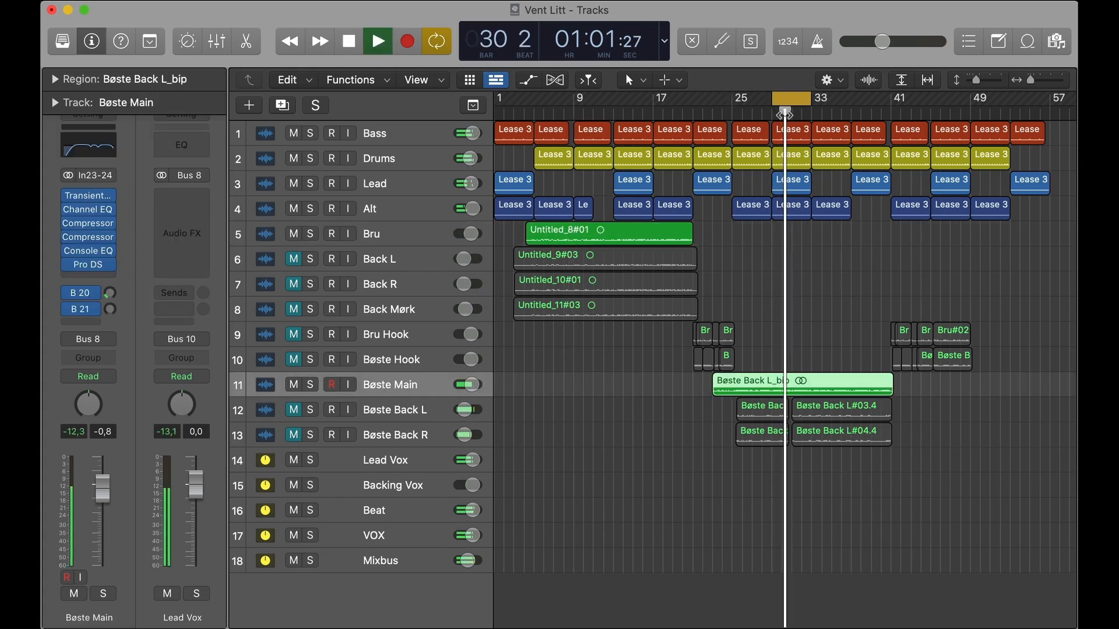
key(space)
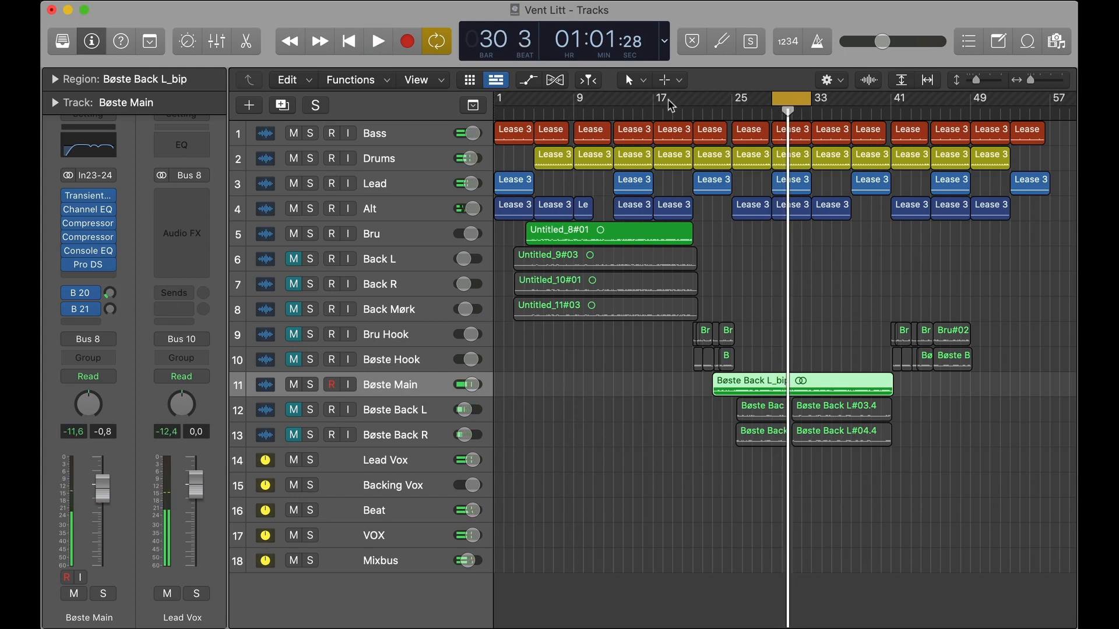
Step: Open the Match EQ on the Bru track and load the Untitled_8#01 region as its Current spectrum
click(534, 113)
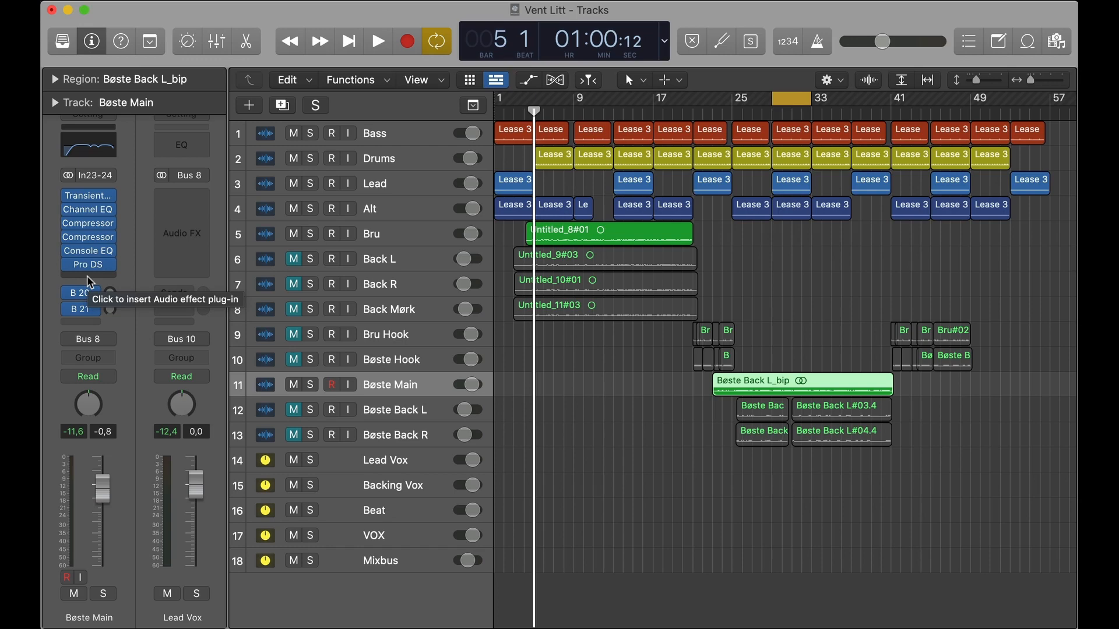
click(404, 238)
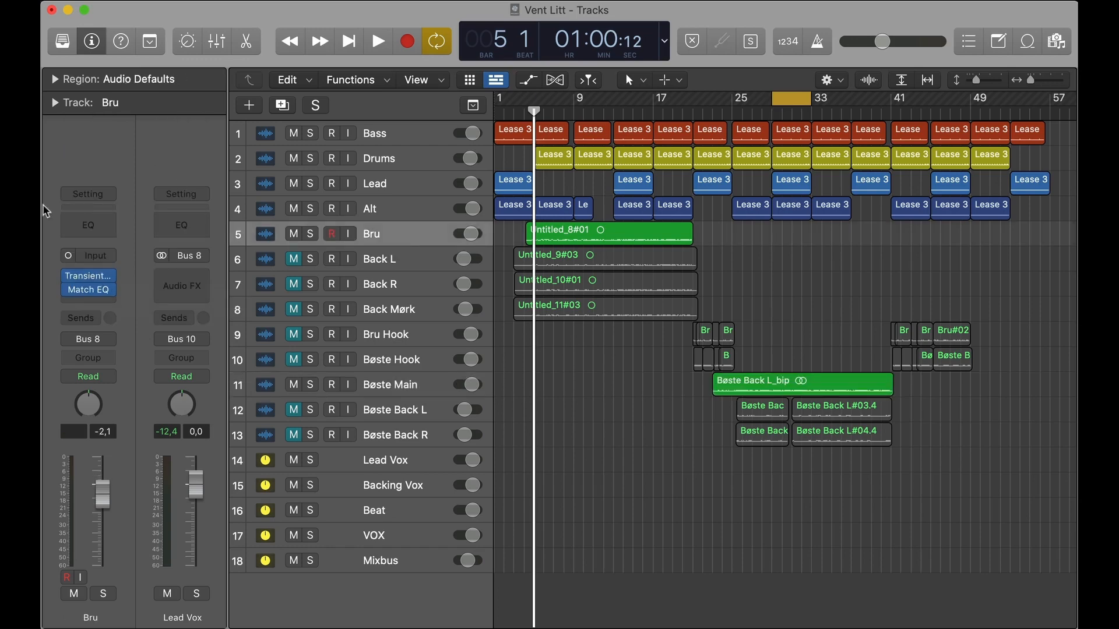
mouse_move(89, 293)
click(88, 293)
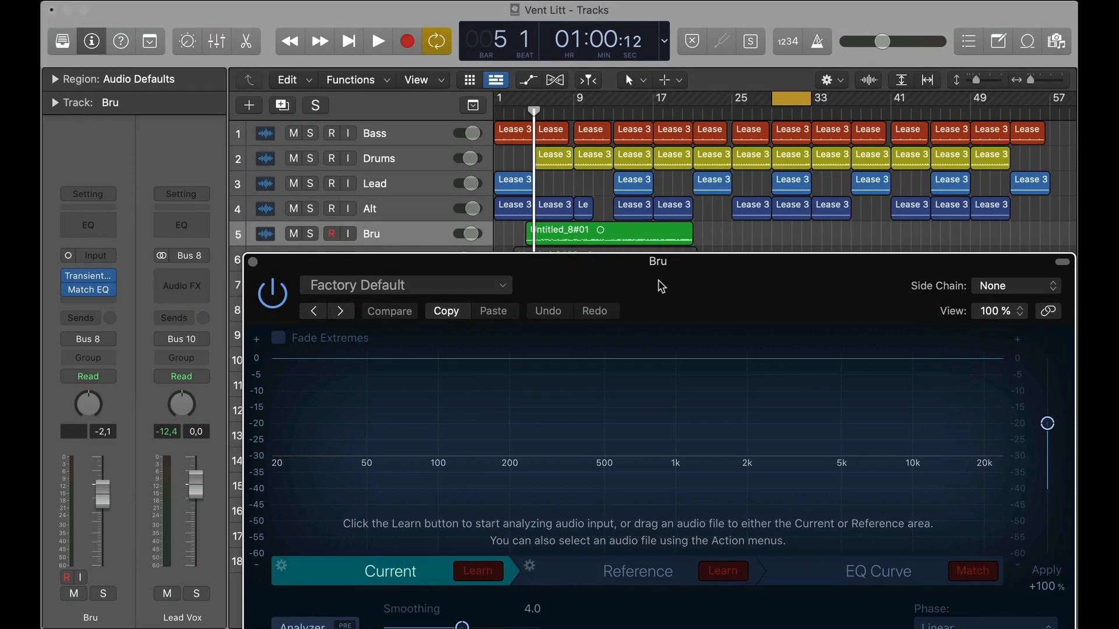
drag(661, 287, 488, 288)
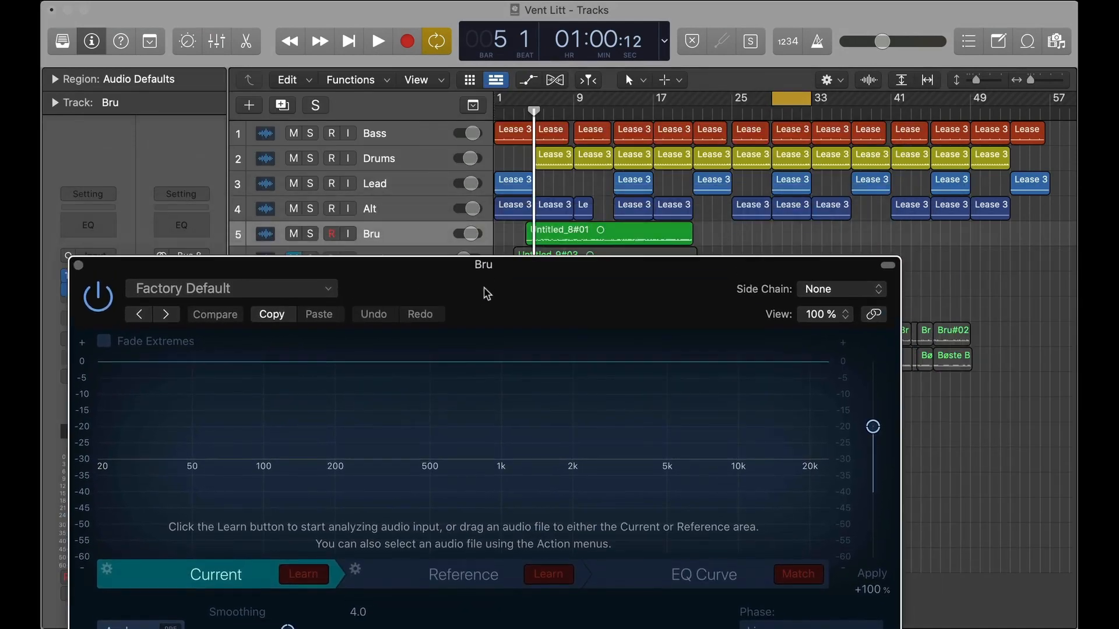
click(612, 229)
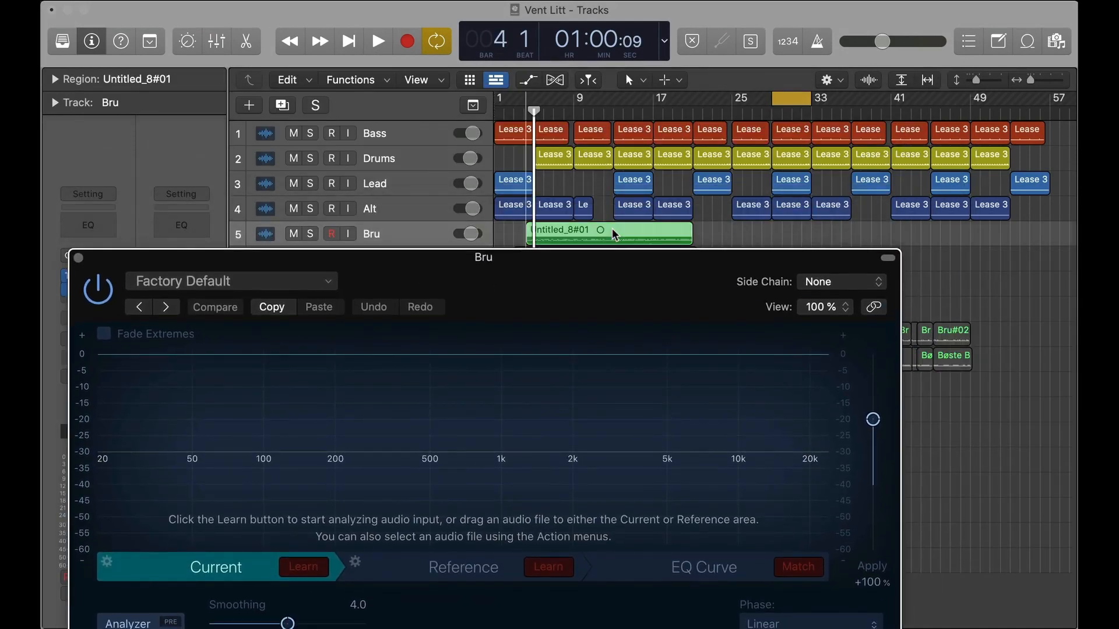
mouse_move(611, 229)
mouse_down()
mouse_move(384, 436)
mouse_move(294, 470)
mouse_move(222, 470)
mouse_move(250, 571)
mouse_up()
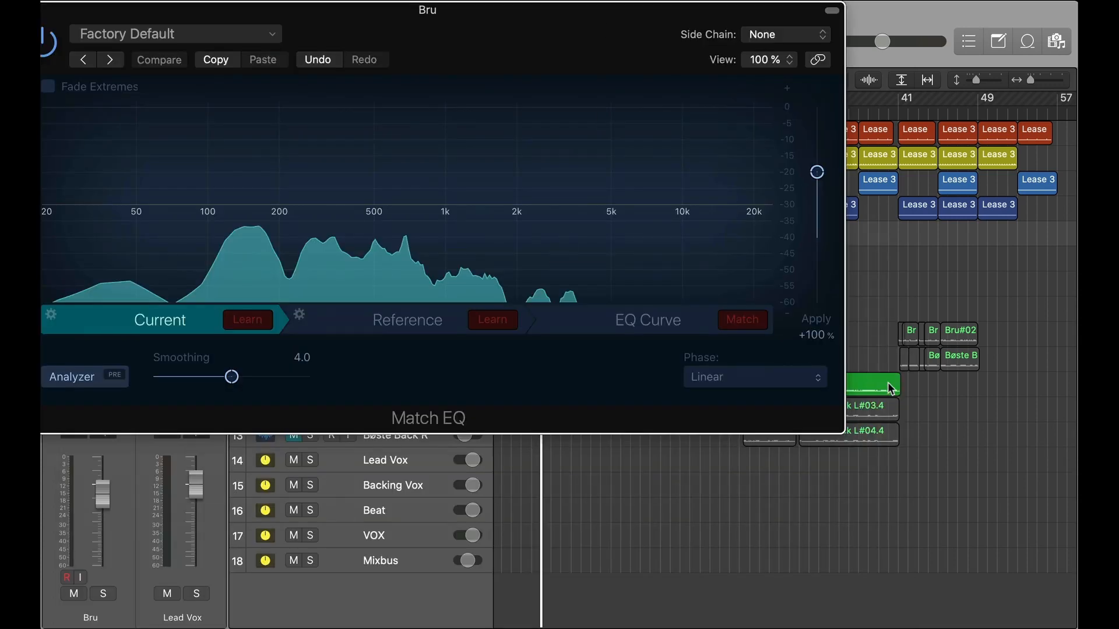
Step: Load the Bøste Back L_bip region as the Match EQ's Reference and match the EQ Curve to it
click(889, 384)
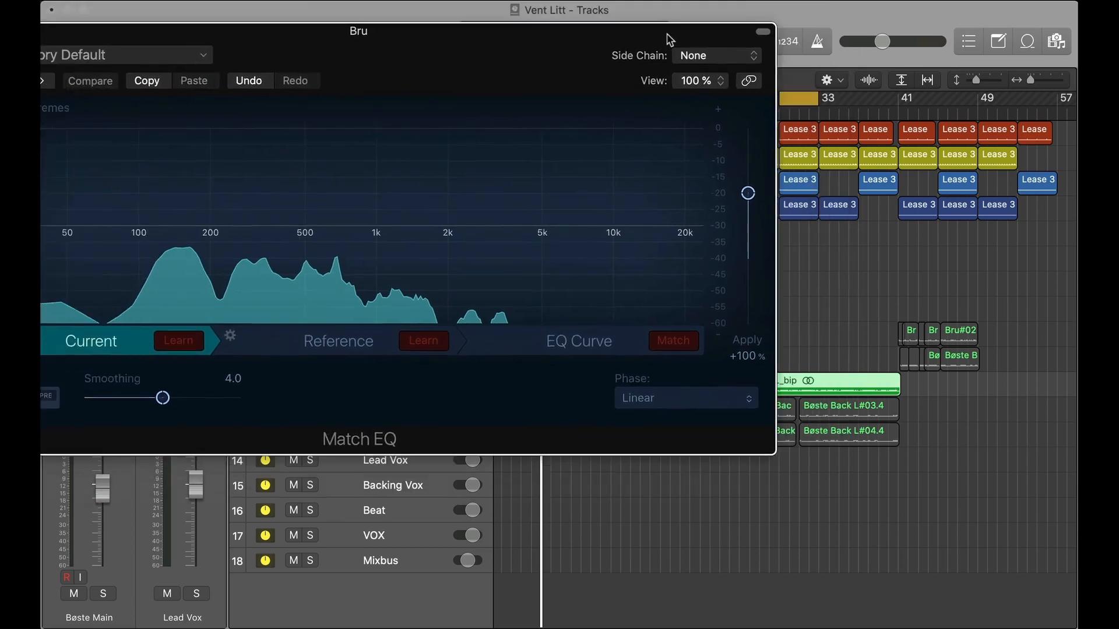
drag(668, 34, 684, 22)
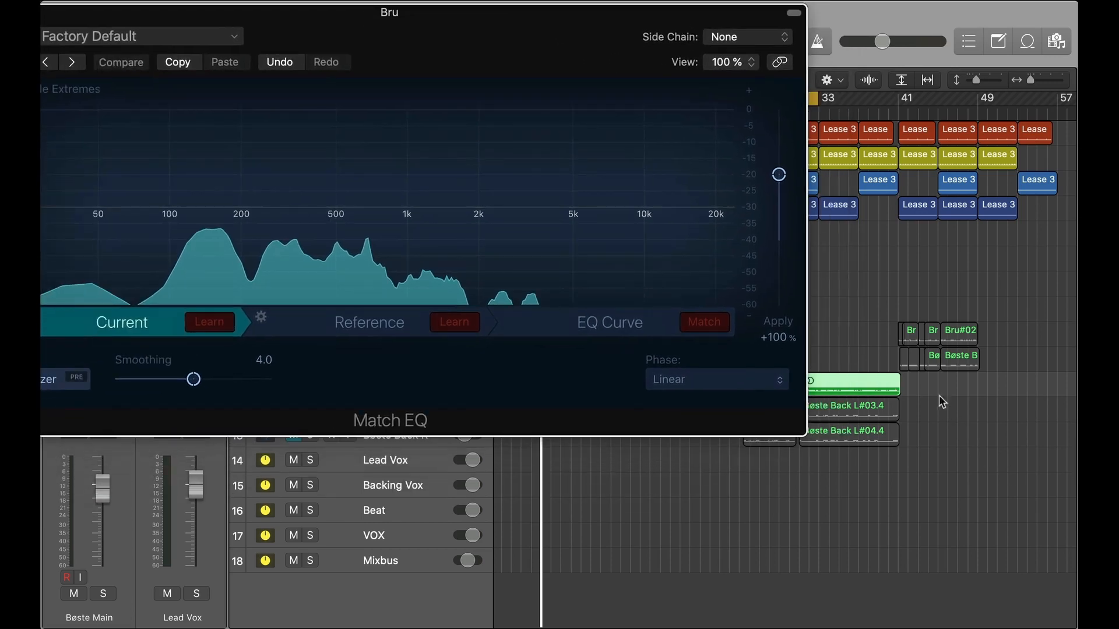
drag(873, 380, 359, 320)
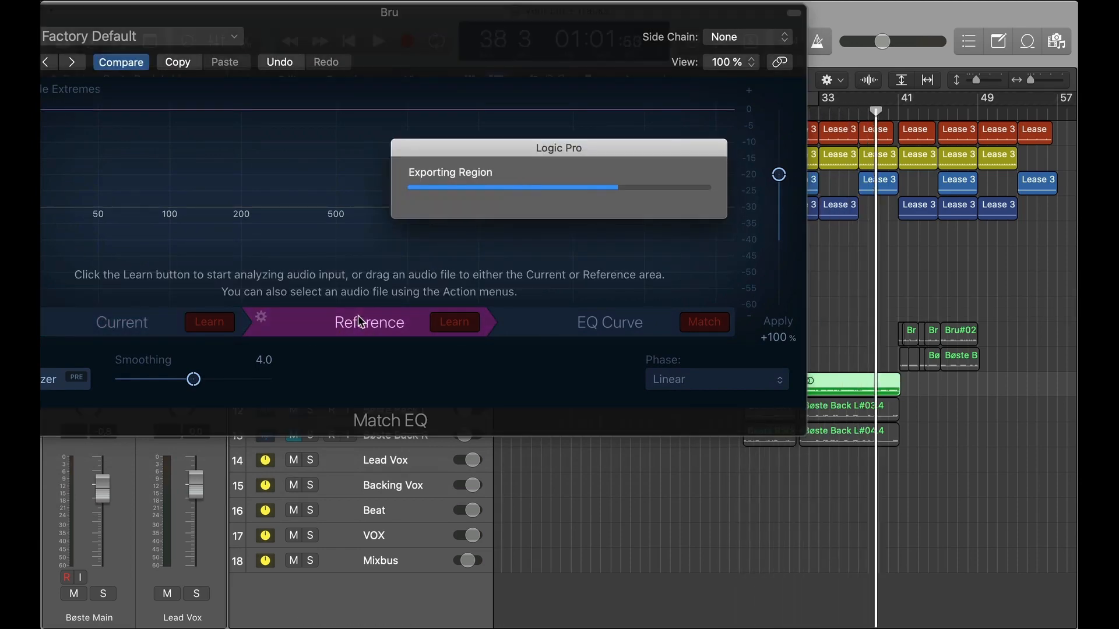
click(623, 333)
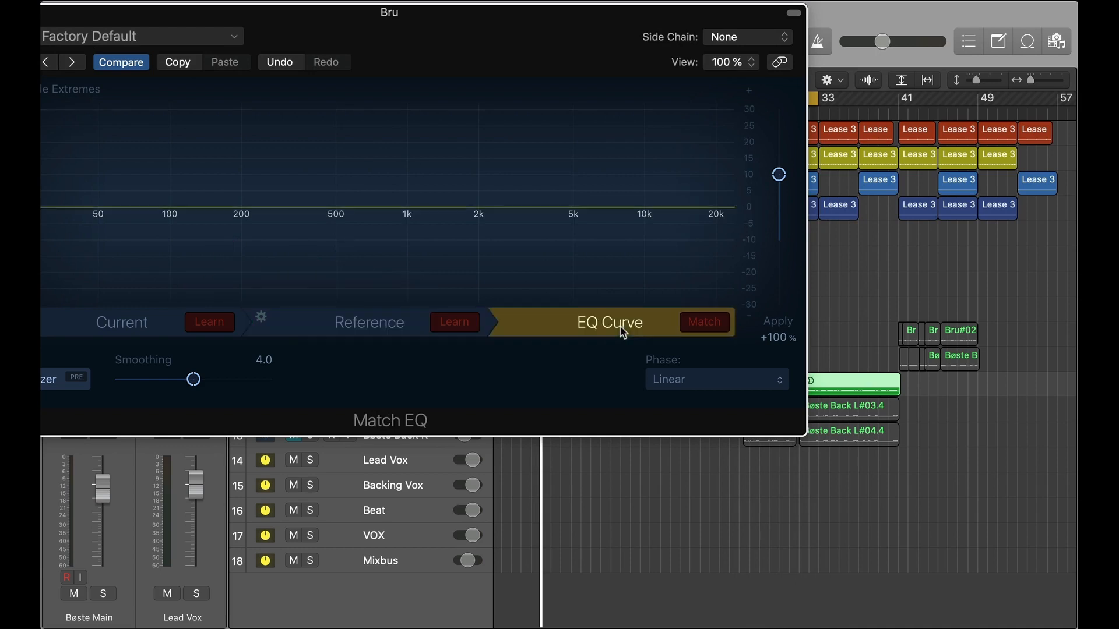
click(699, 323)
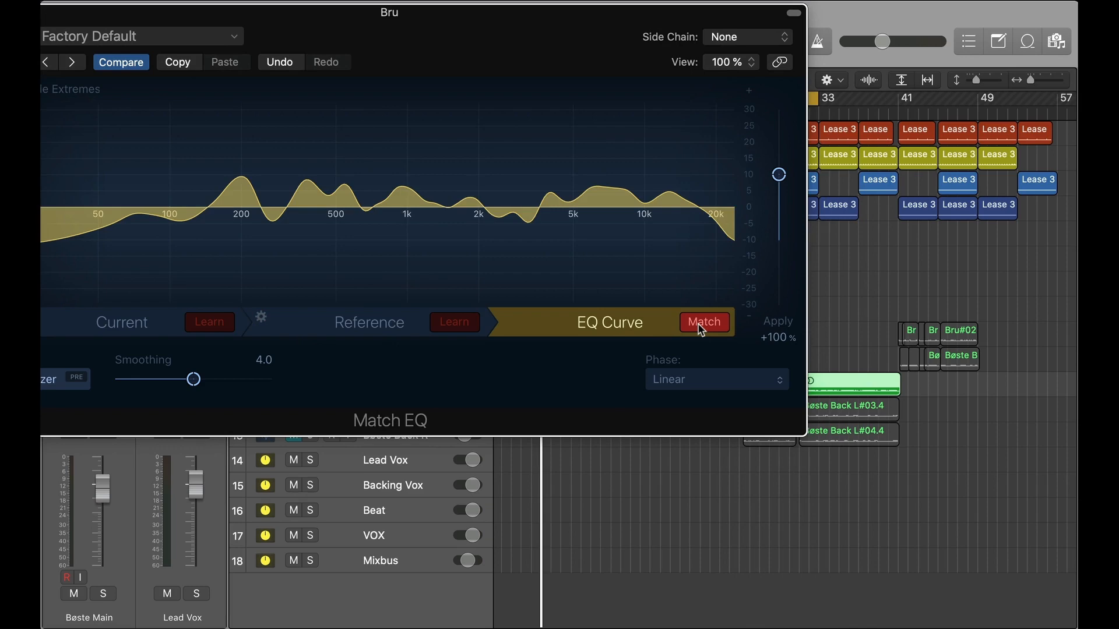
Step: Play the song from about bar 4 and compare the Bru vocal with its Match EQ bypassed and switched on
drag(511, 72, 698, 287)
key(space)
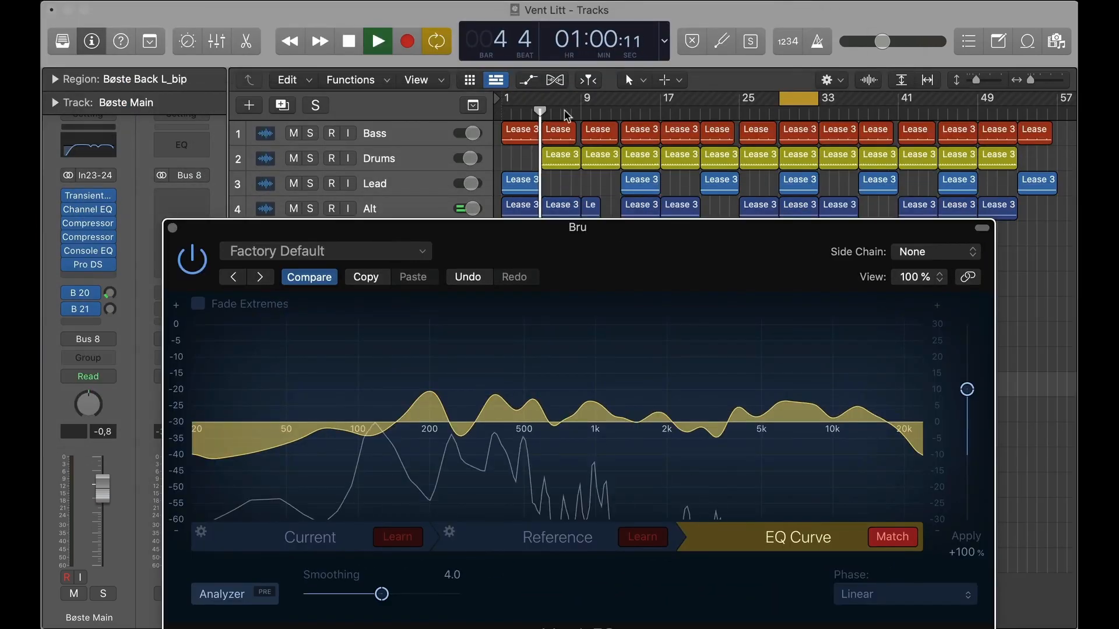
click(193, 262)
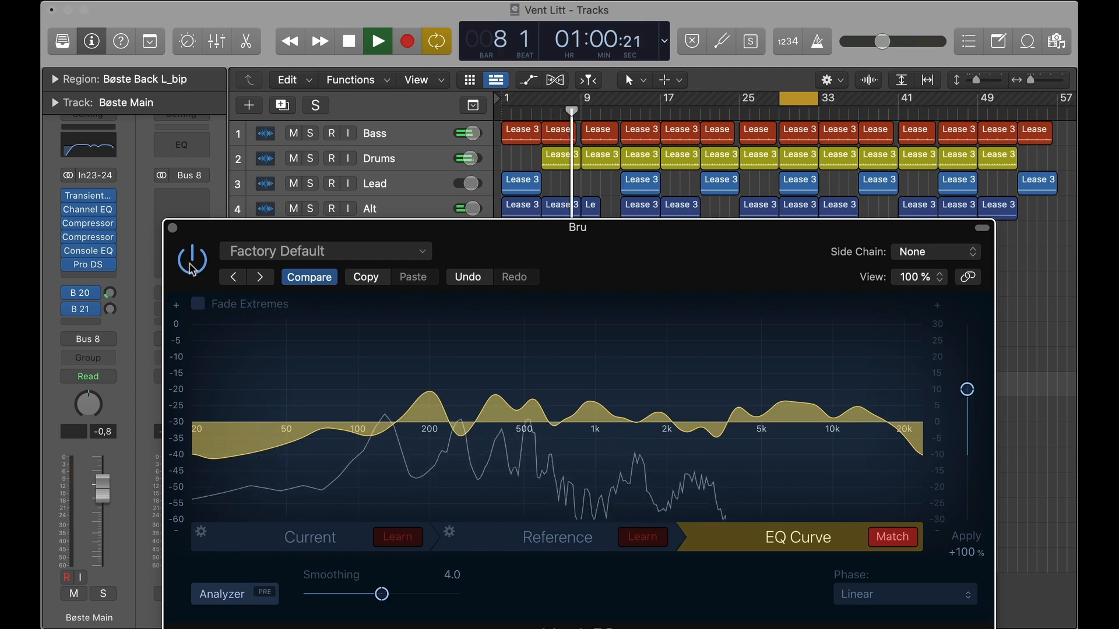
click(193, 262)
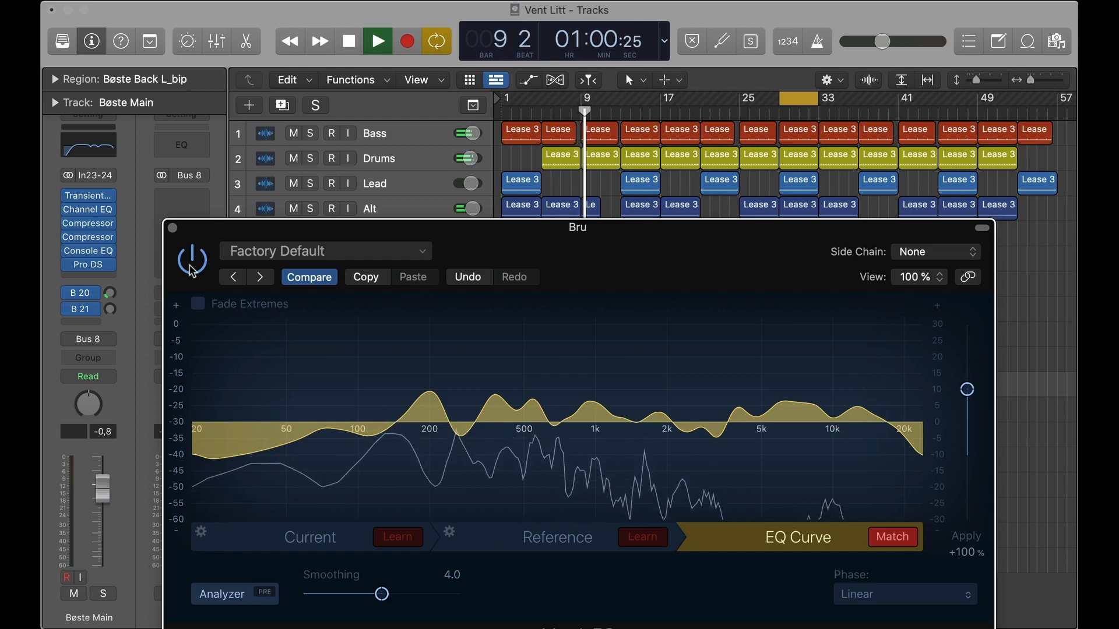
key(space)
Step: Set the Match EQ's Apply amount to +131 % and lower the curve's peaks around 200 Hz and 400 Hz
drag(616, 252, 568, 70)
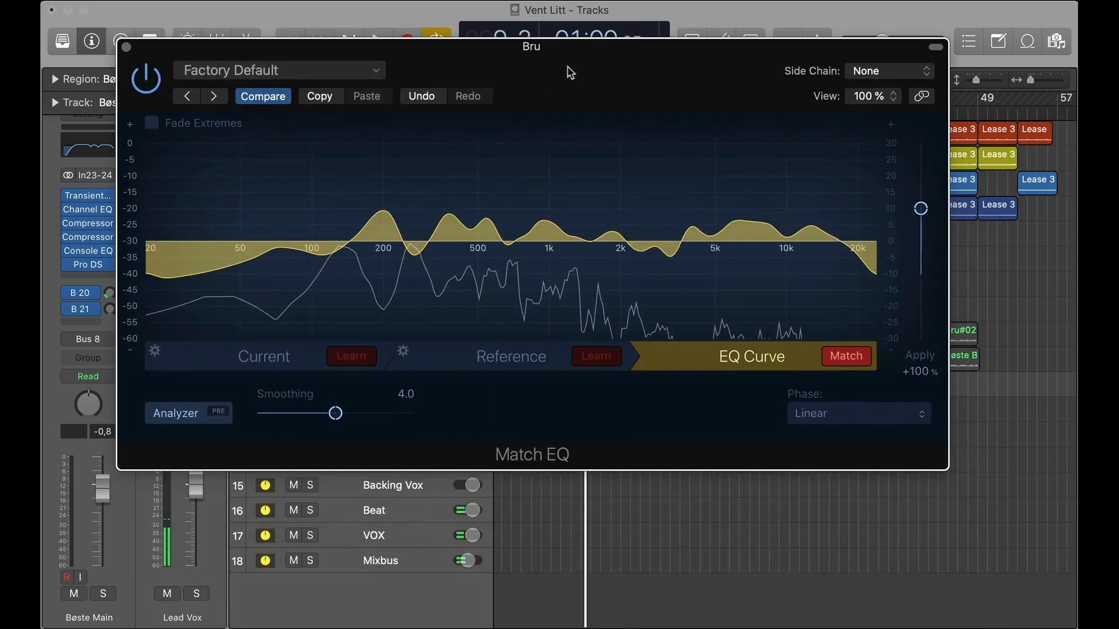
drag(921, 209, 922, 188)
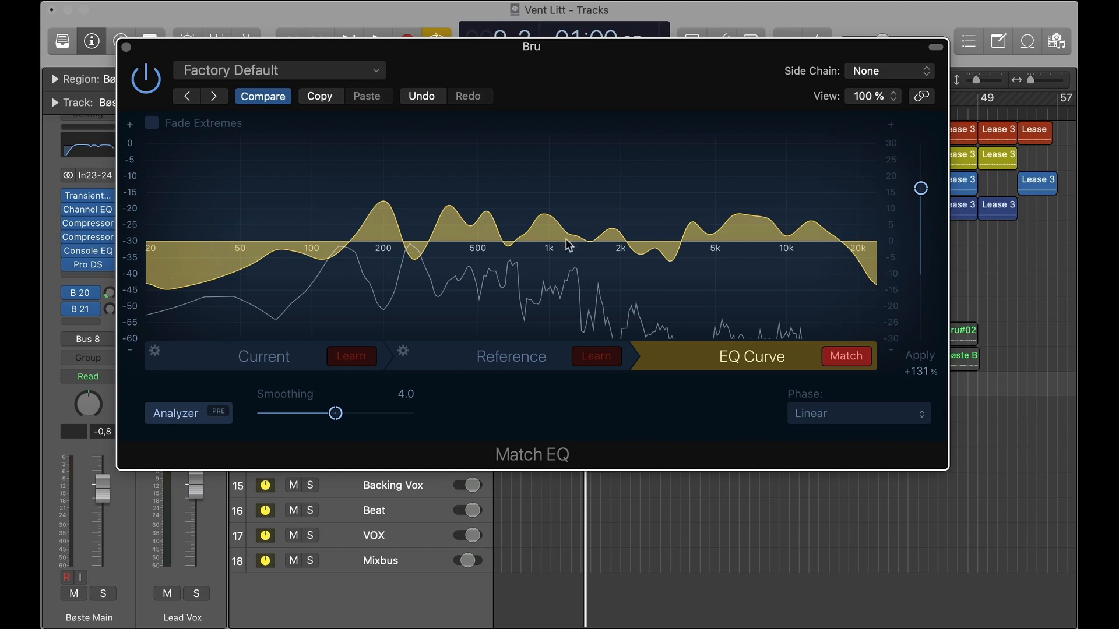
drag(457, 216, 484, 264)
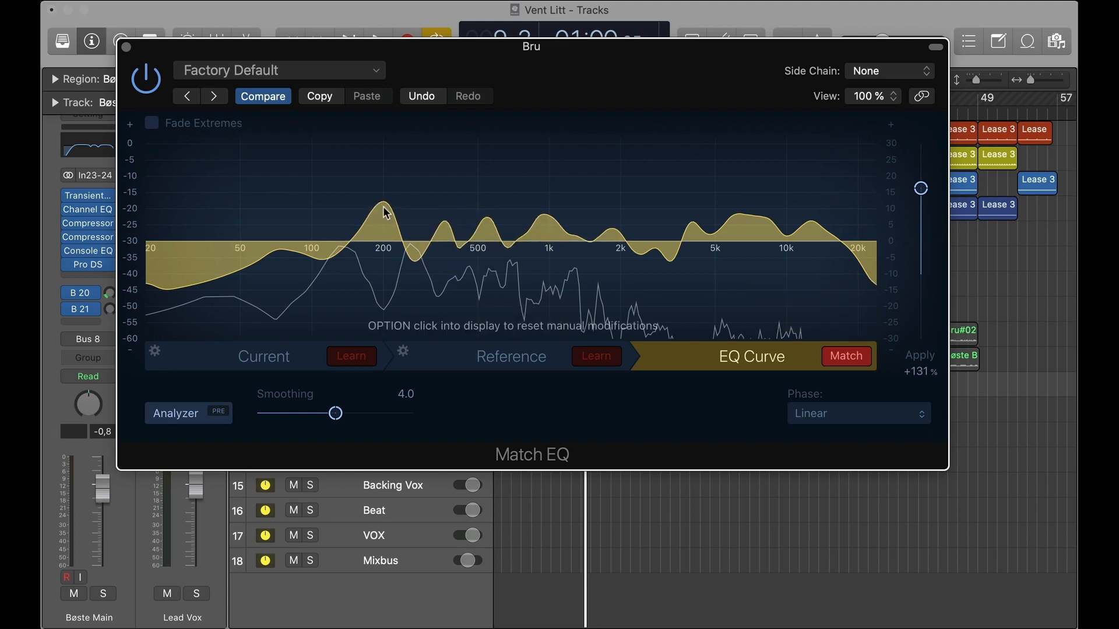
drag(384, 209, 382, 236)
Step: Reshape the EQ Curve's low end by hand, with dips at about 30, 60 and 80 Hz and a raised peak just above 40 Hz
drag(159, 282, 183, 289)
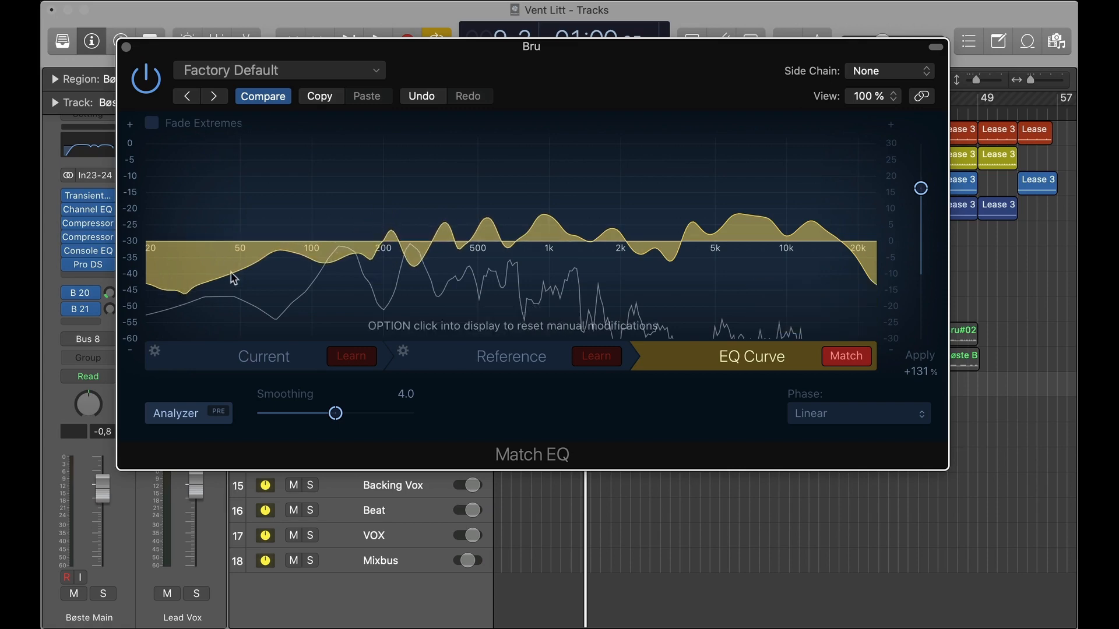
drag(258, 272, 259, 310)
drag(288, 240, 288, 292)
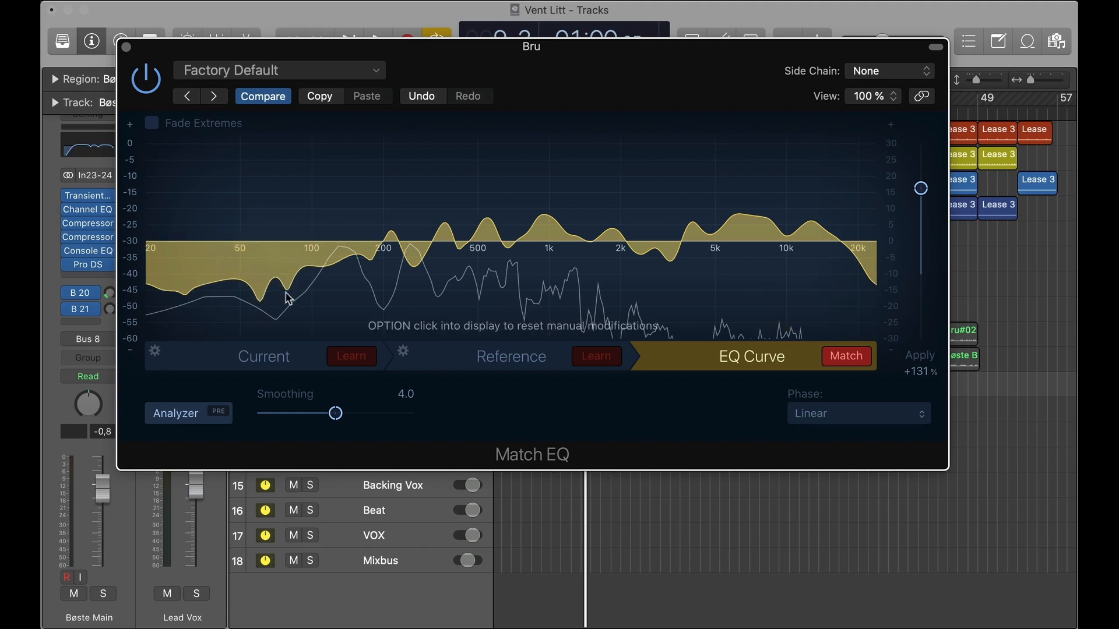
drag(214, 287, 224, 247)
mouse_move(288, 269)
mouse_down()
mouse_move(281, 251)
mouse_move(272, 273)
mouse_up()
Step: Listen briefly to the adjusted Bru vocal, and close its Match EQ with the regions deselected
key(space)
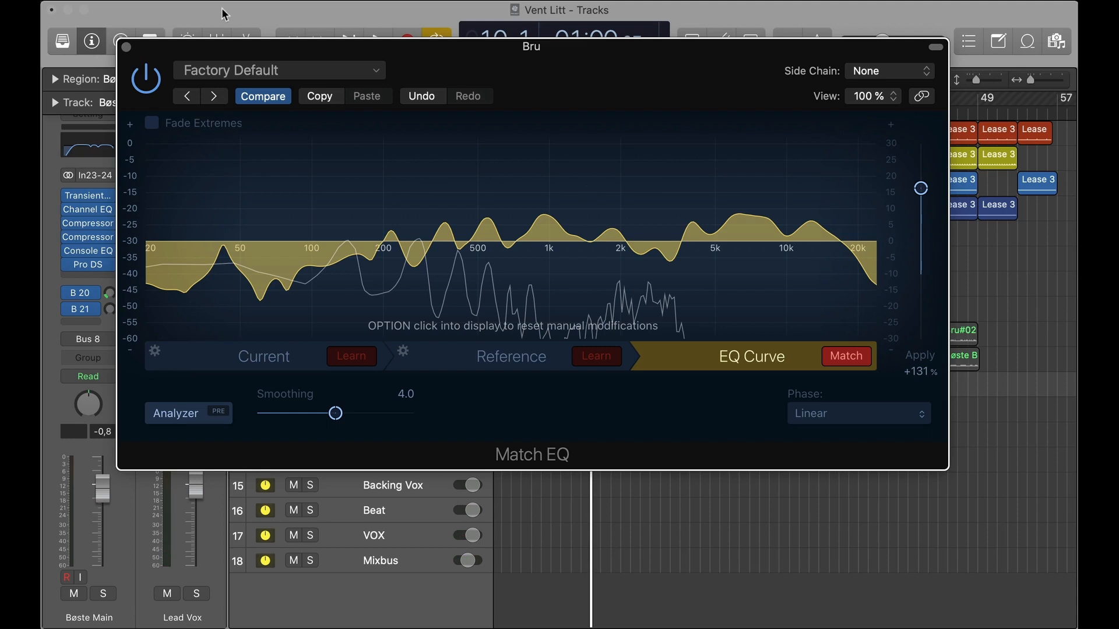
click(127, 46)
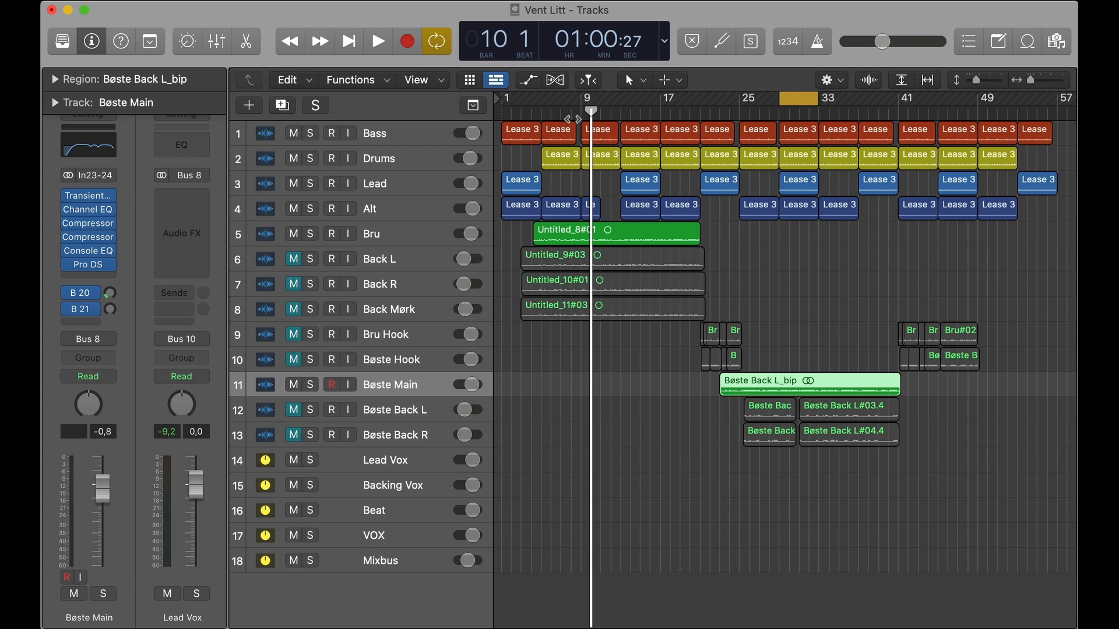
click(753, 256)
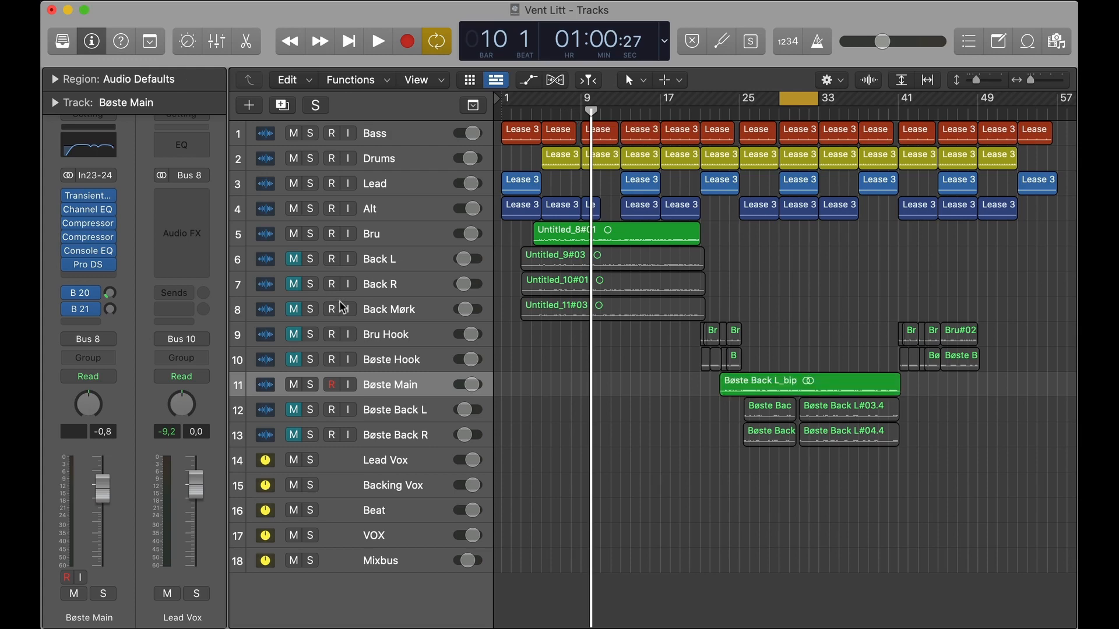